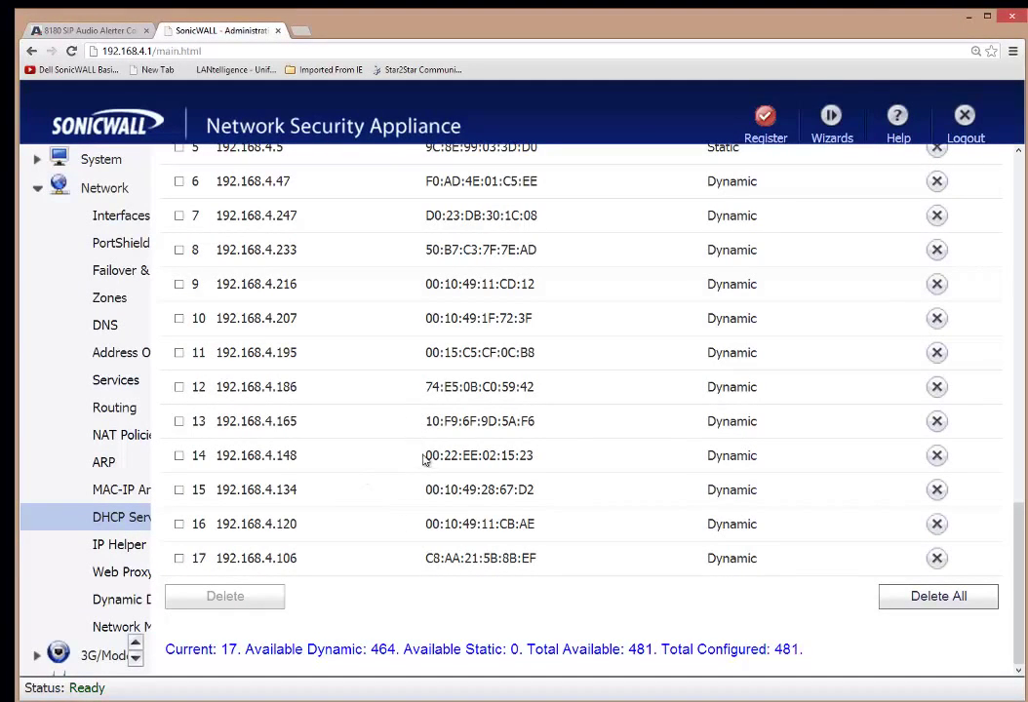
# Highlight the alerter's MAC 00:22:EE:02:15:23 and its leased IP 192.168.4.148 in the lease table
pyautogui.moveTo(426, 455); pyautogui.dragTo(539, 457)
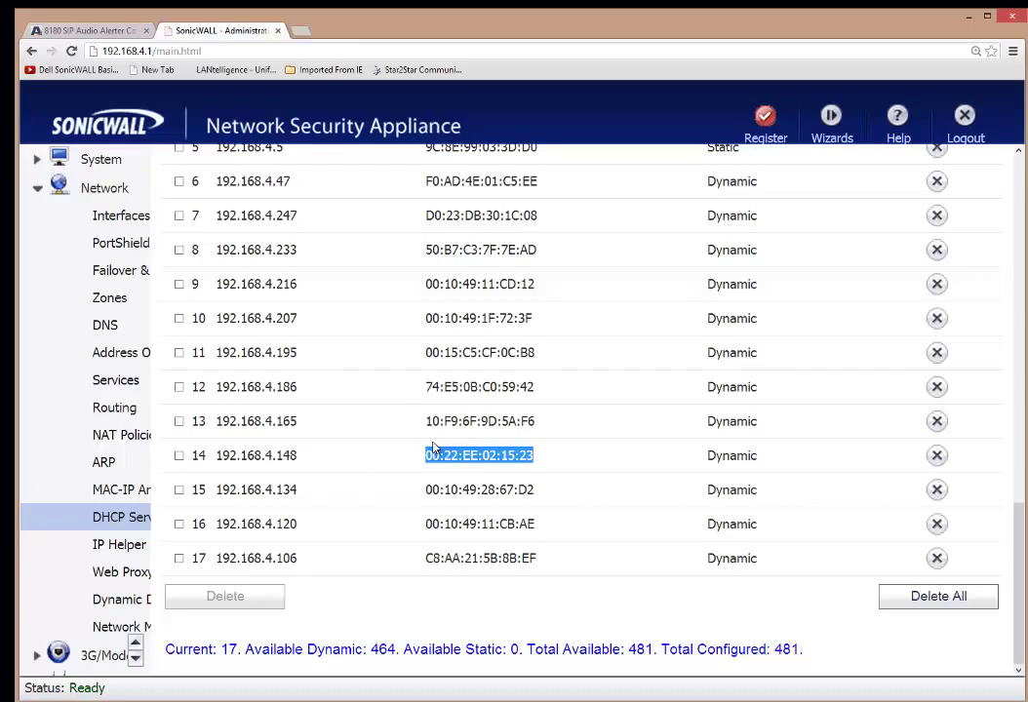
pyautogui.moveTo(305, 456); pyautogui.dragTo(215, 454)
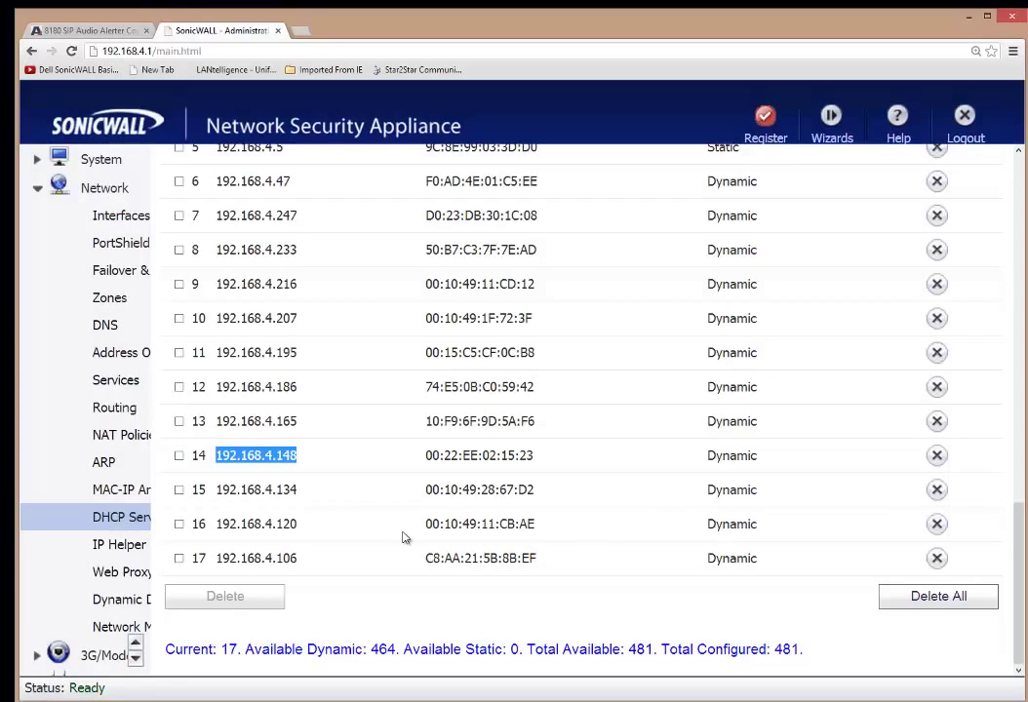
# Switch to the Algo control panel, close the SonicWALL page, and review the device's MAC and IP details
pyautogui.click(59, 28)
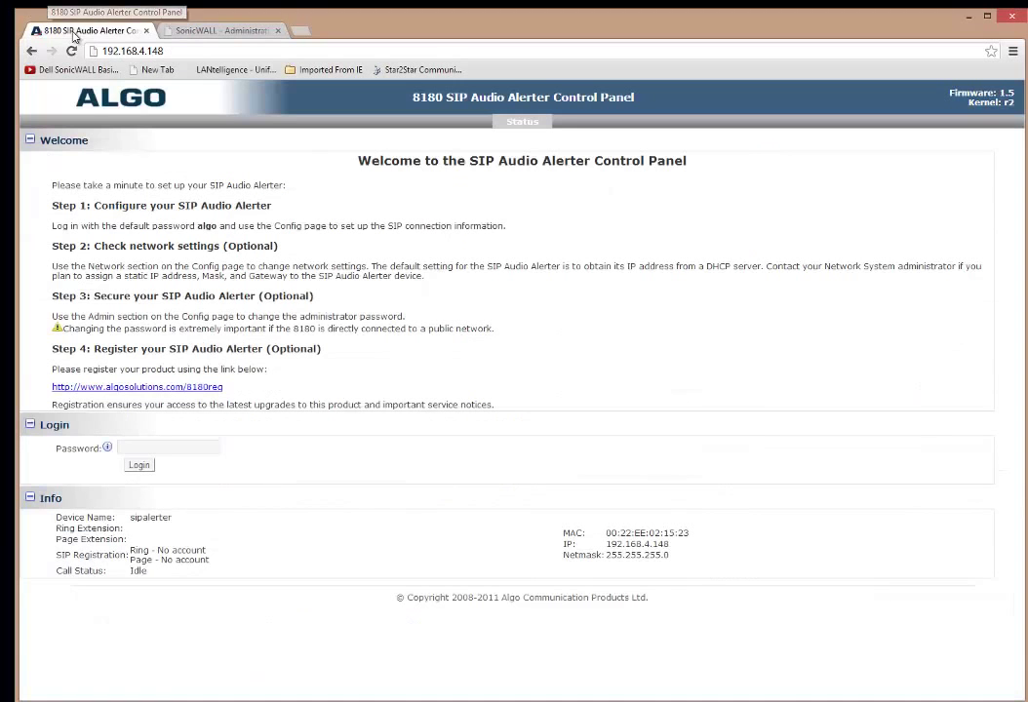
pyautogui.middleClick(230, 30)
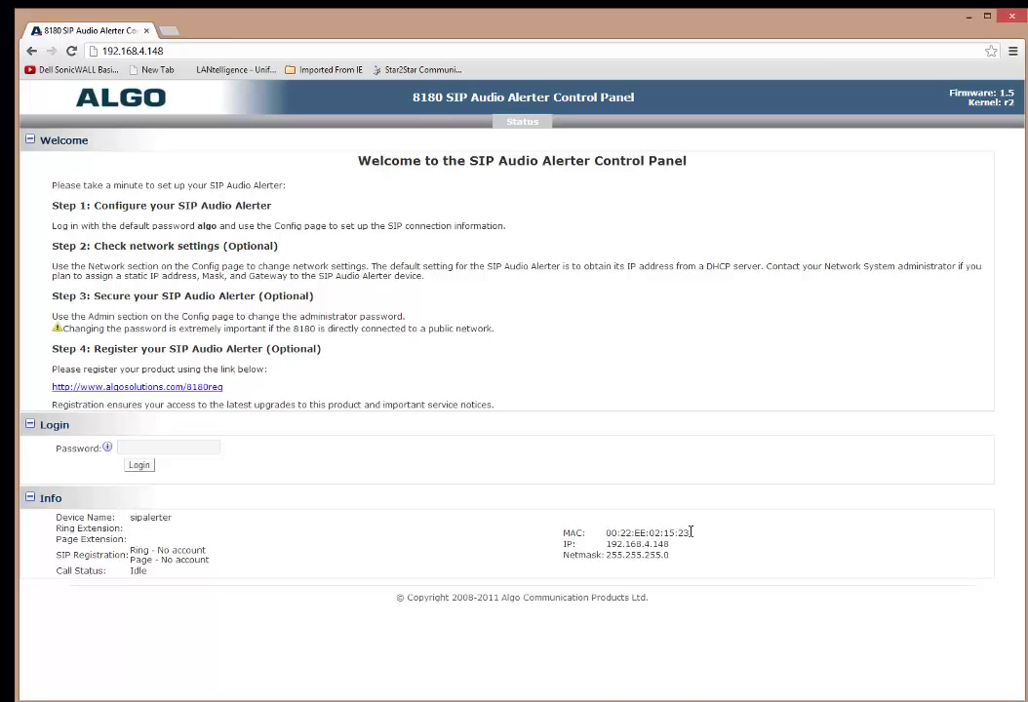
pyautogui.moveTo(704, 519); pyautogui.dragTo(667, 580)
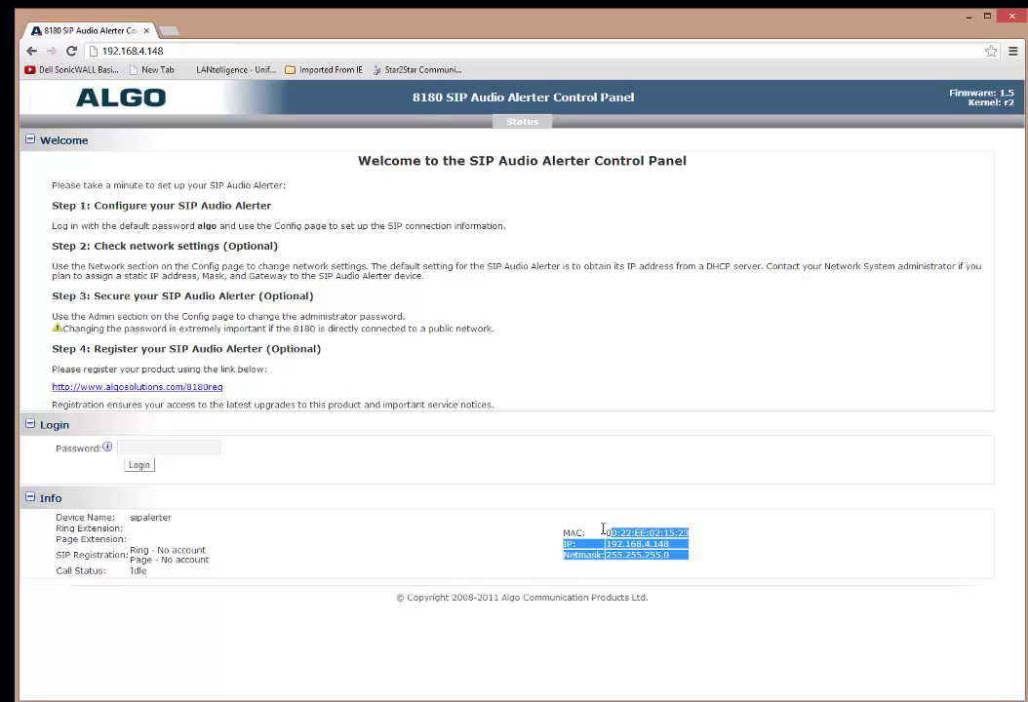
pyautogui.click(723, 558)
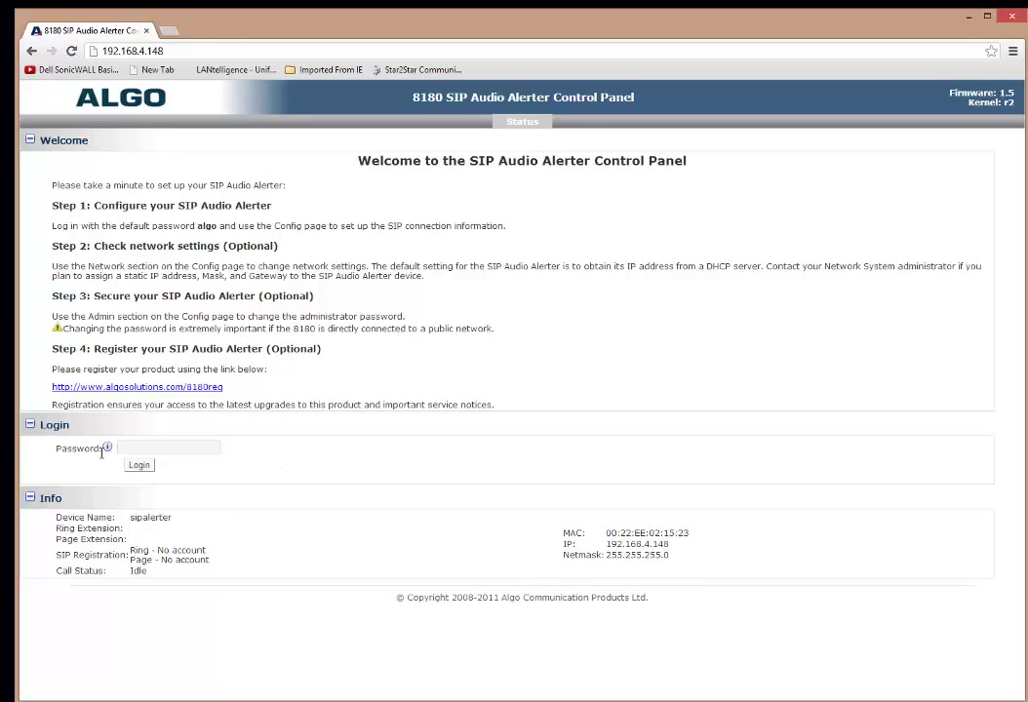
# Find the default password in the step 1 instructions and focus the login Password field
pyautogui.click(139, 447)
pyautogui.click(202, 227)
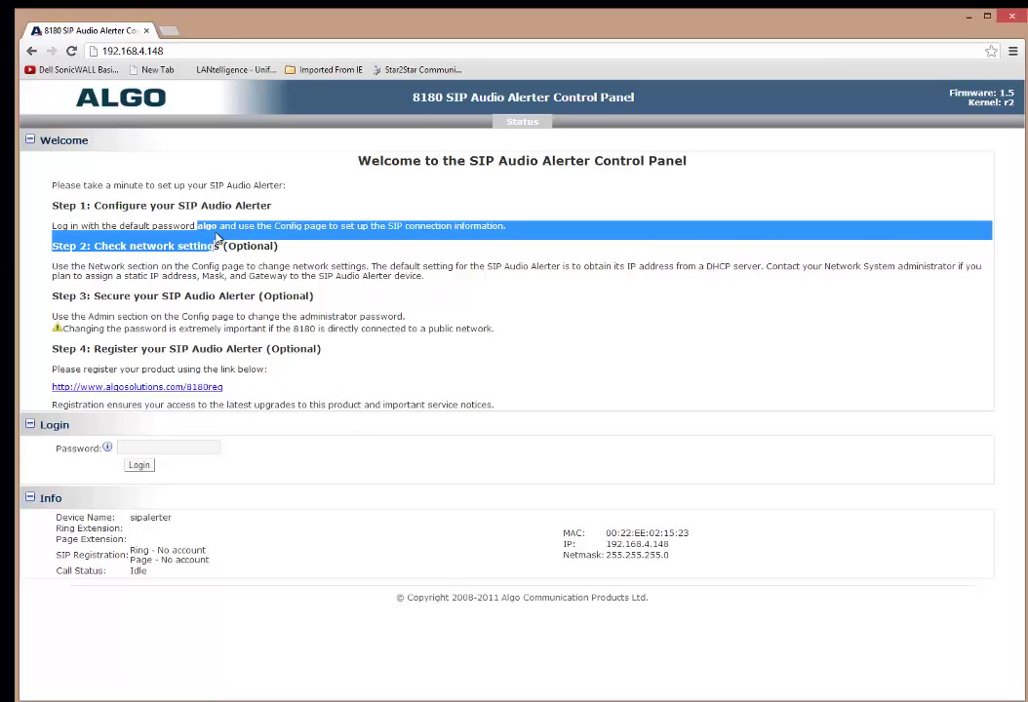
pyautogui.click(192, 224)
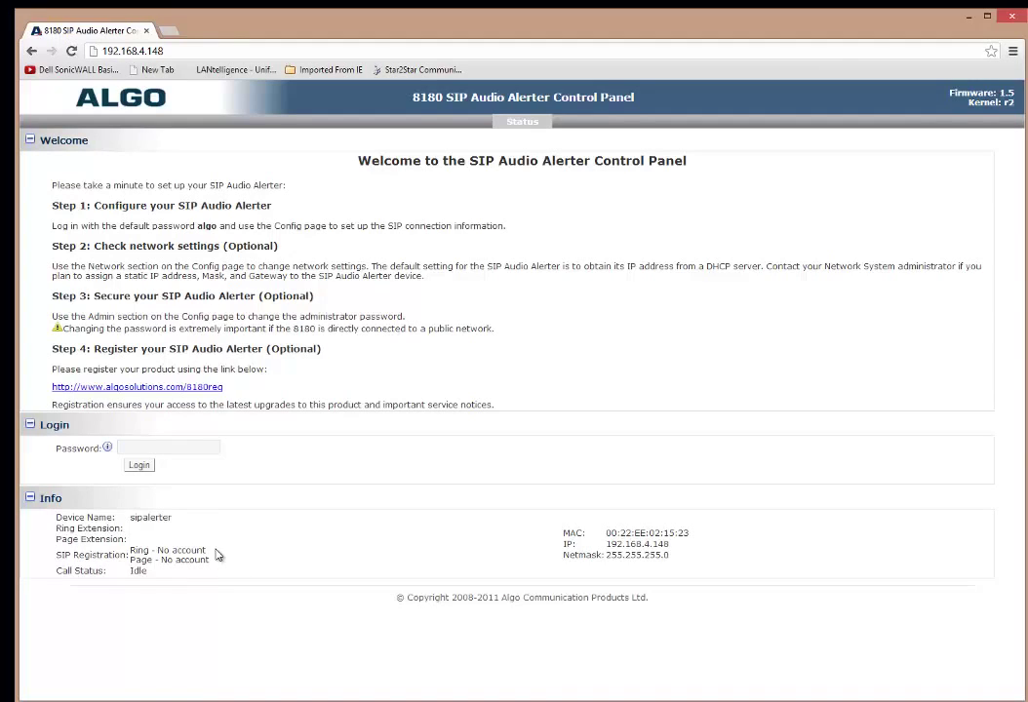
pyautogui.click(158, 446)
# Log in with the default password, expand SIP Domain/Proxy settings, and switch to ShoreTel Director
pyautogui.write('algo')
pyautogui.press('Return')
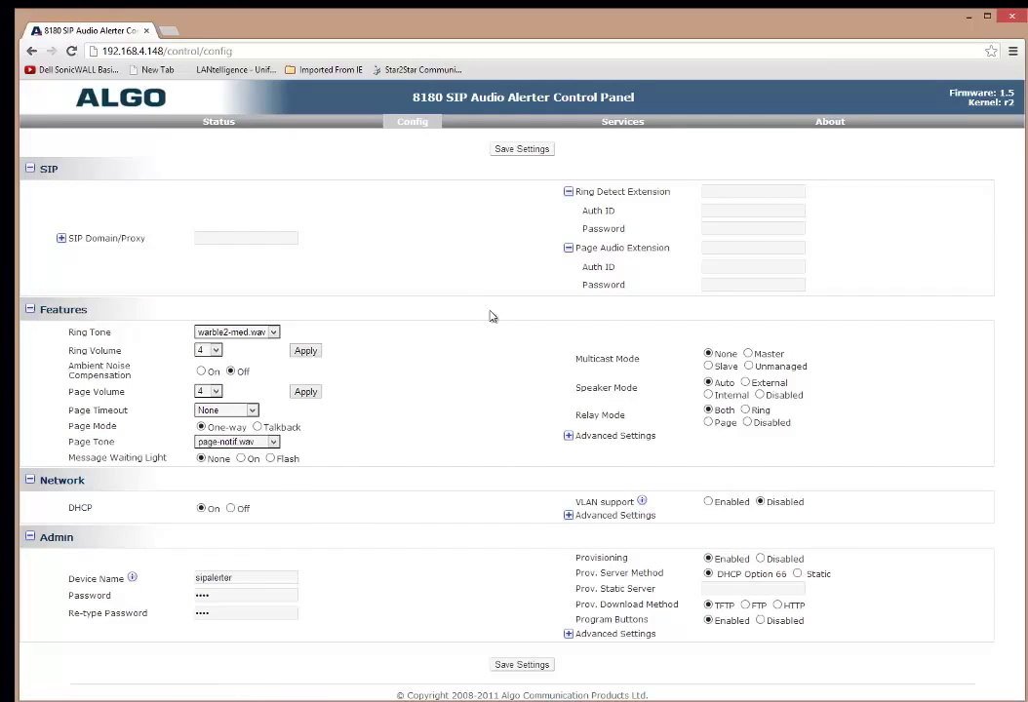
pyautogui.click(61, 238)
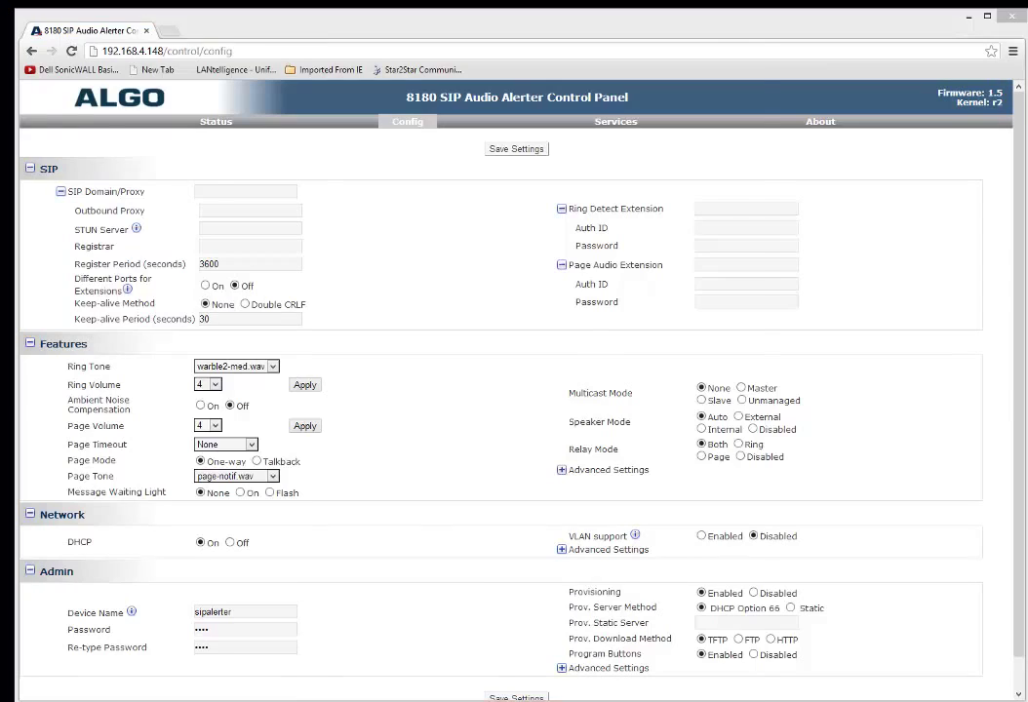
pyautogui.hotkey('alt', 'Tab')
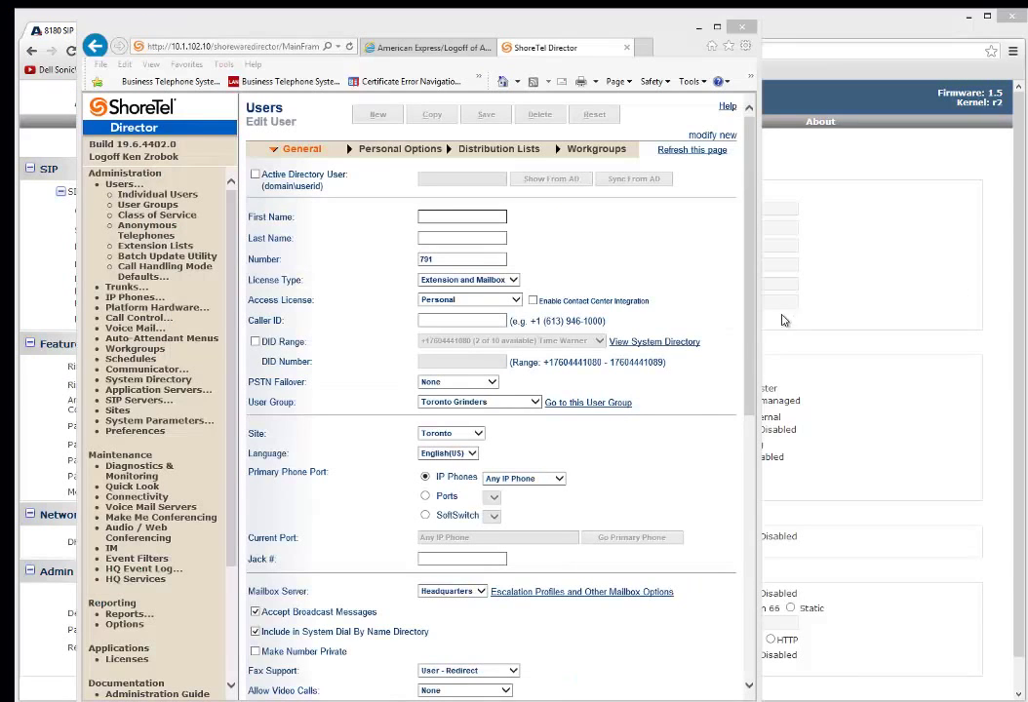
# Enter first name Paging, last name Ext and number 791 in the Edit User form
pyautogui.moveTo(758, 333); pyautogui.dragTo(800, 334)
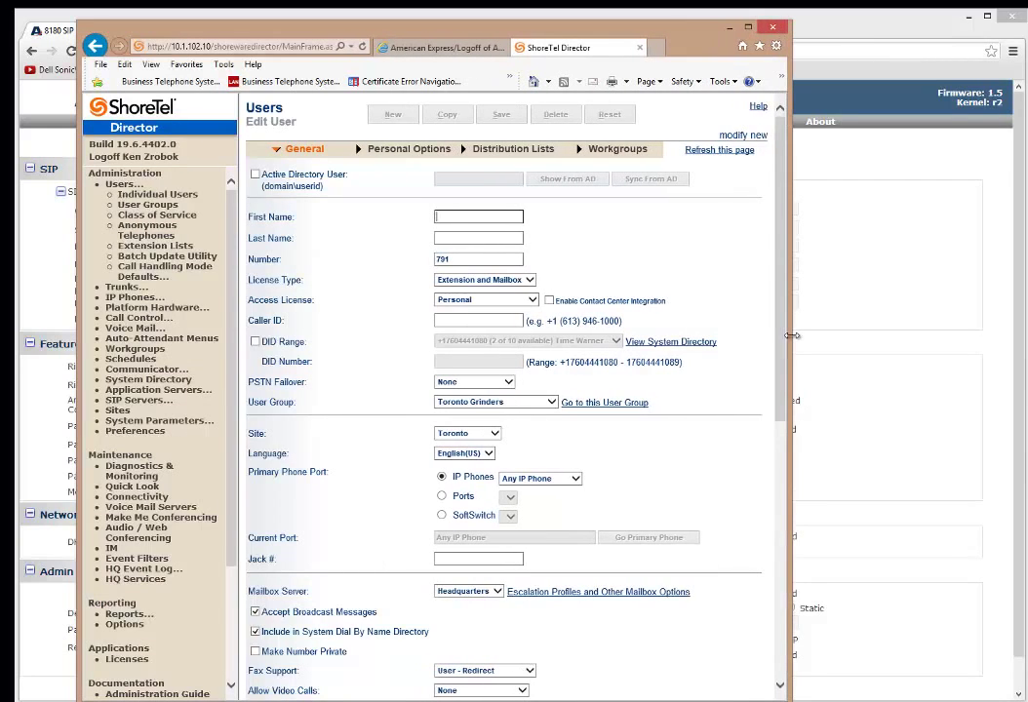
pyautogui.click(468, 210)
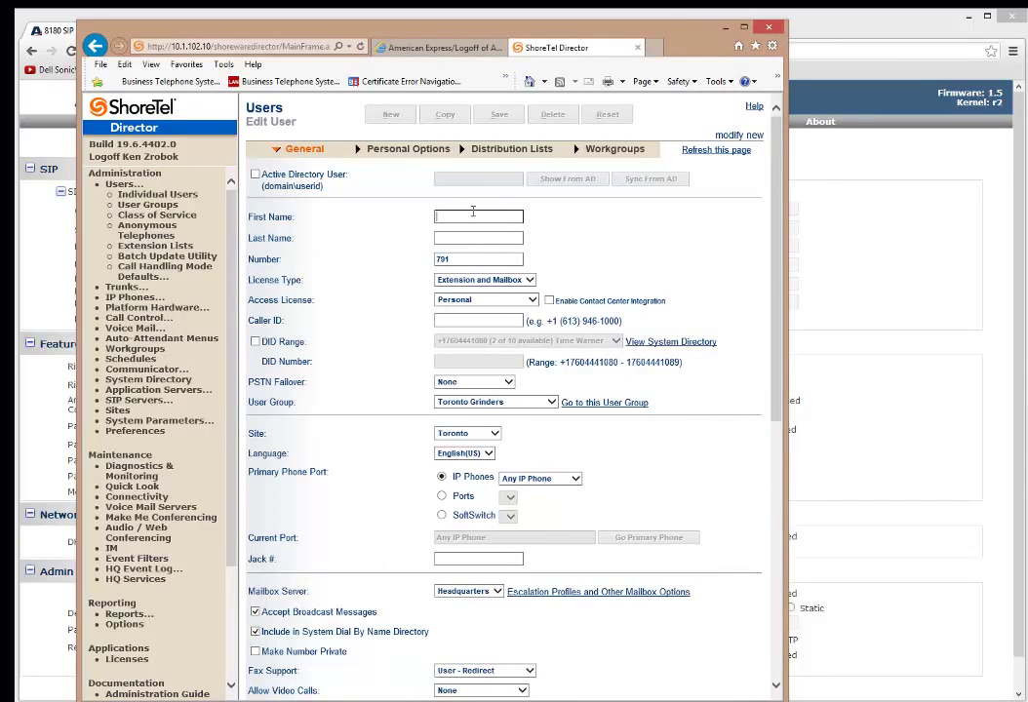
pyautogui.write('Paging')
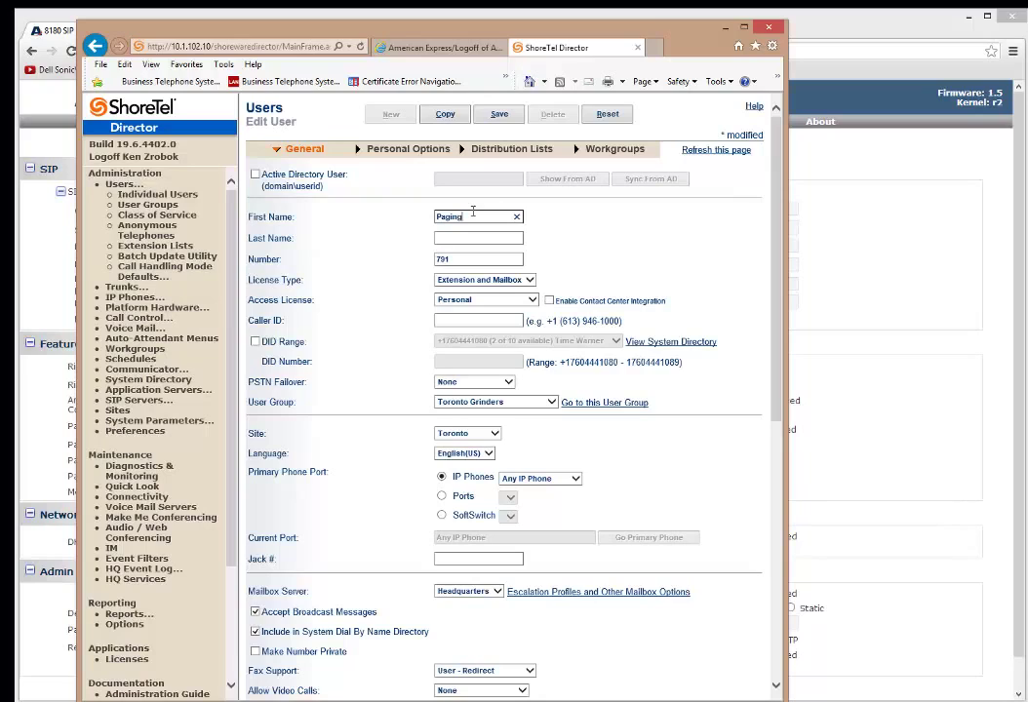
pyautogui.press('Tab')
pyautogui.write('E')
pyautogui.press('Tab')
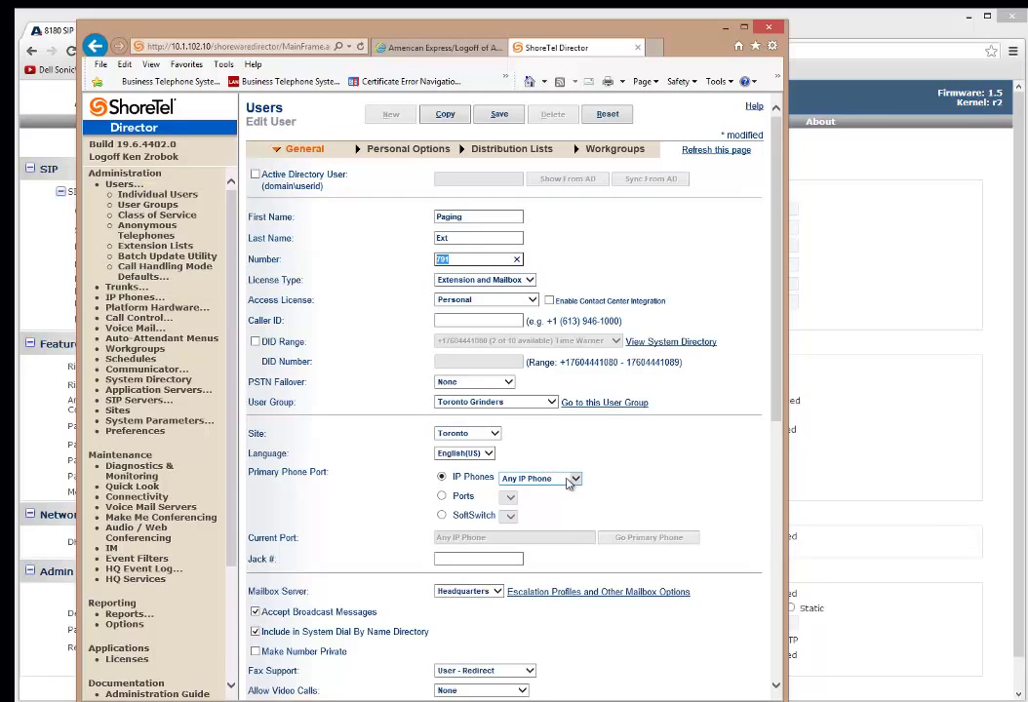
pyautogui.scroll(-4, 645, 473)
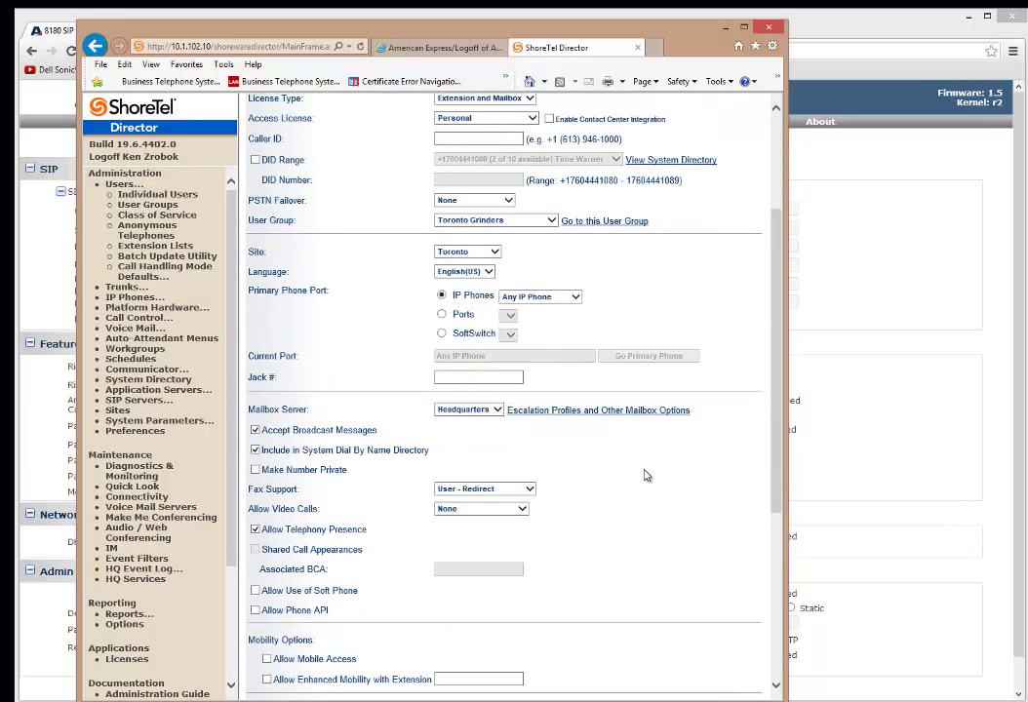
pyautogui.scroll(4, 644, 468)
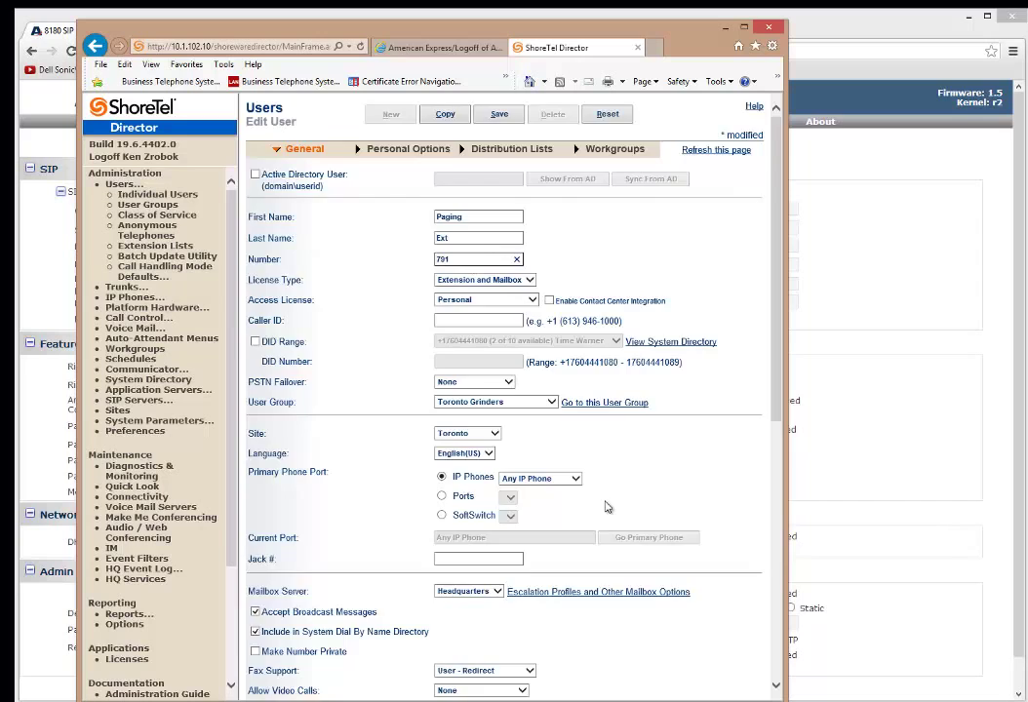
pyautogui.scroll(-8, 620, 514)
pyautogui.scroll(-3, 621, 514)
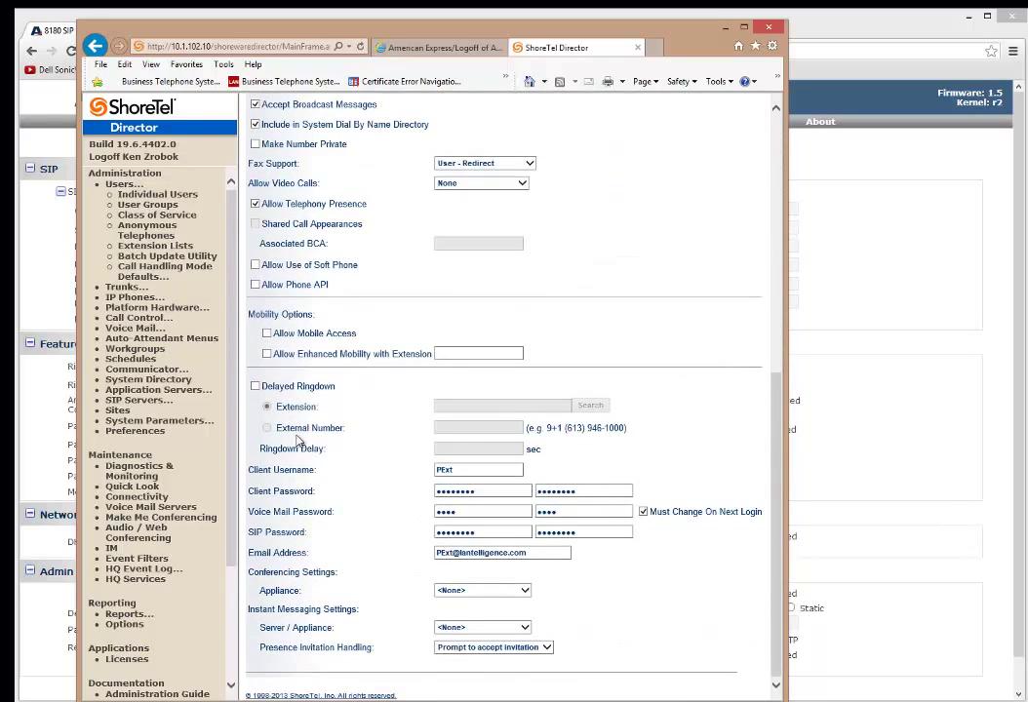
# Replace the Client Username PExt with algopaging
pyautogui.doubleClick(472, 472)
pyautogui.click(539, 471)
pyautogui.doubleClick(478, 472)
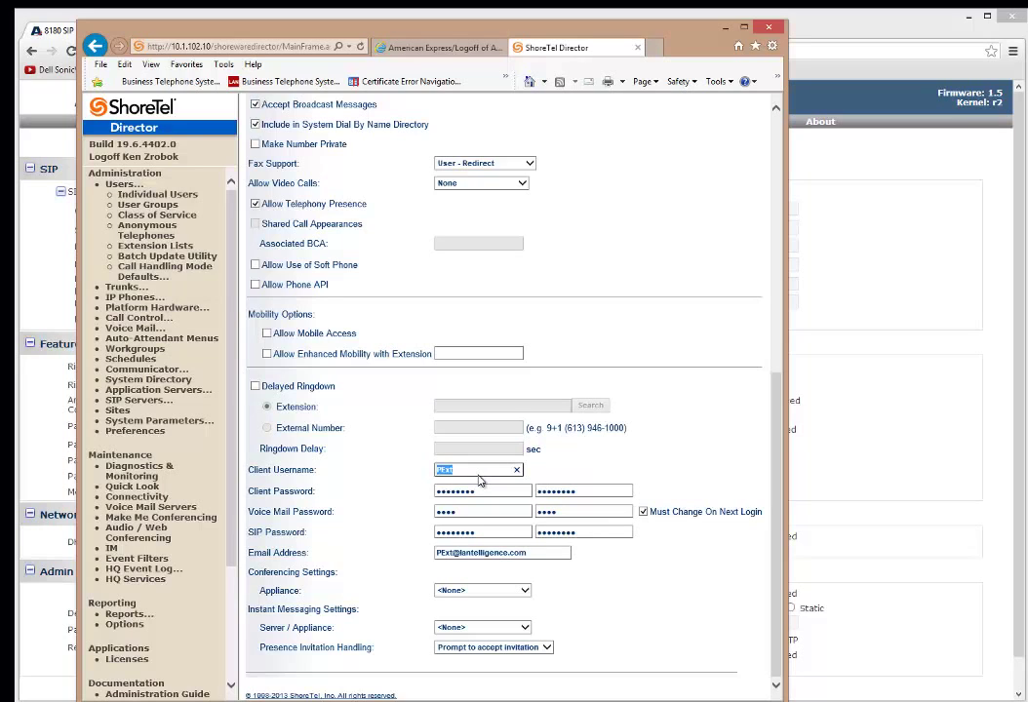
pyautogui.write('algopaging')
pyautogui.press('Tab')
# Clear both SIP Password fields and enter a matching SIP password, revealing each to verify it
pyautogui.click(497, 531)
pyautogui.press('BackSpace')
pyautogui.press('BackSpace')
pyautogui.press('BackSpace')
pyautogui.press('BackSpace')
pyautogui.press('BackSpace')
pyautogui.press('BackSpace')
pyautogui.press('BackSpace')
pyautogui.press('BackSpace')
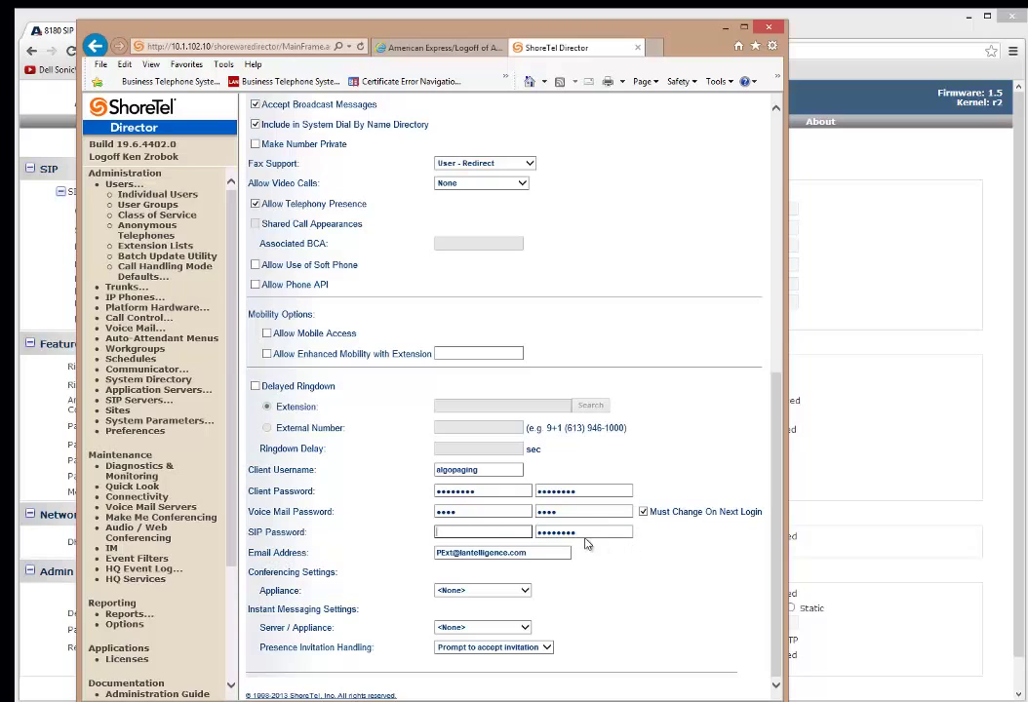
pyautogui.press('Tab')
pyautogui.press('BackSpace')
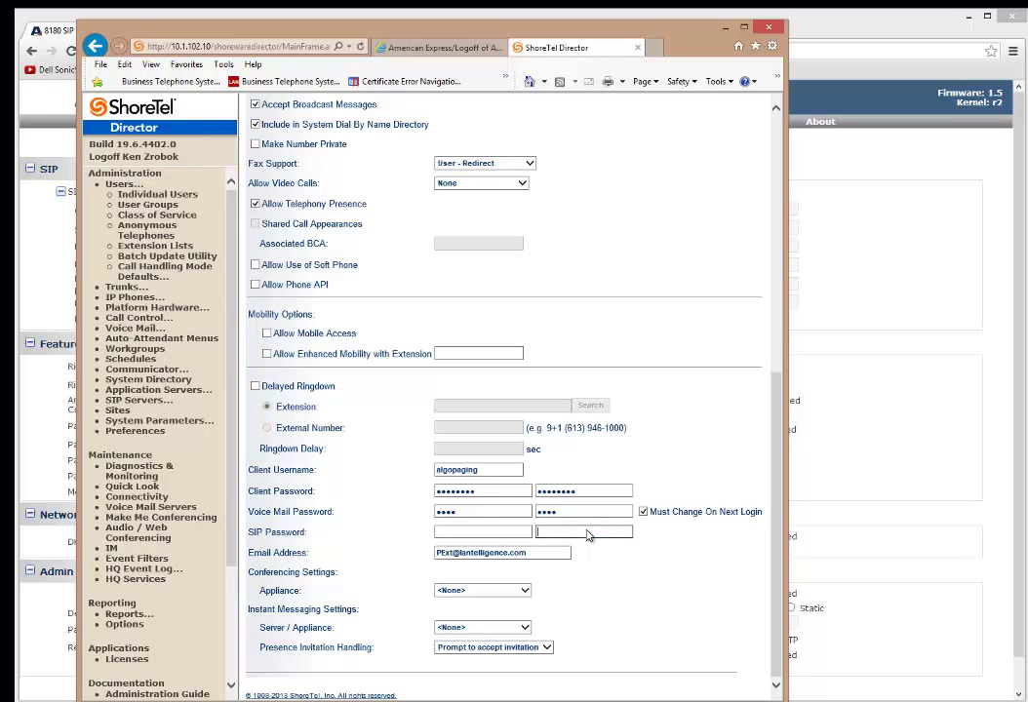
pyautogui.click(481, 531)
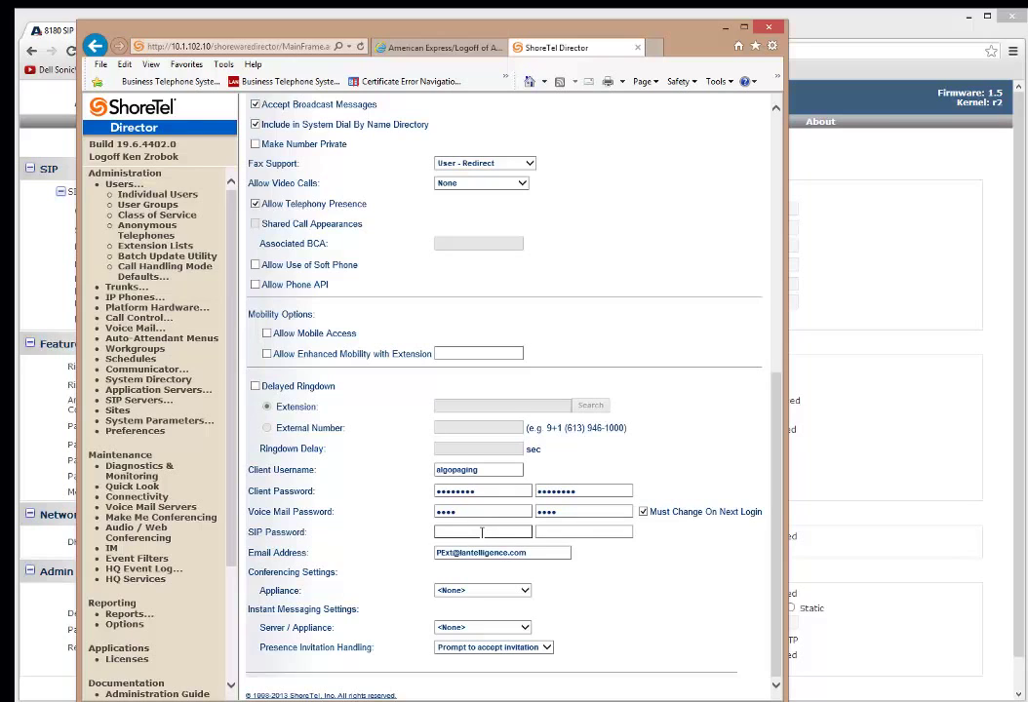
pyautogui.write('a')
pyautogui.click(527, 534)
pyautogui.click(565, 531)
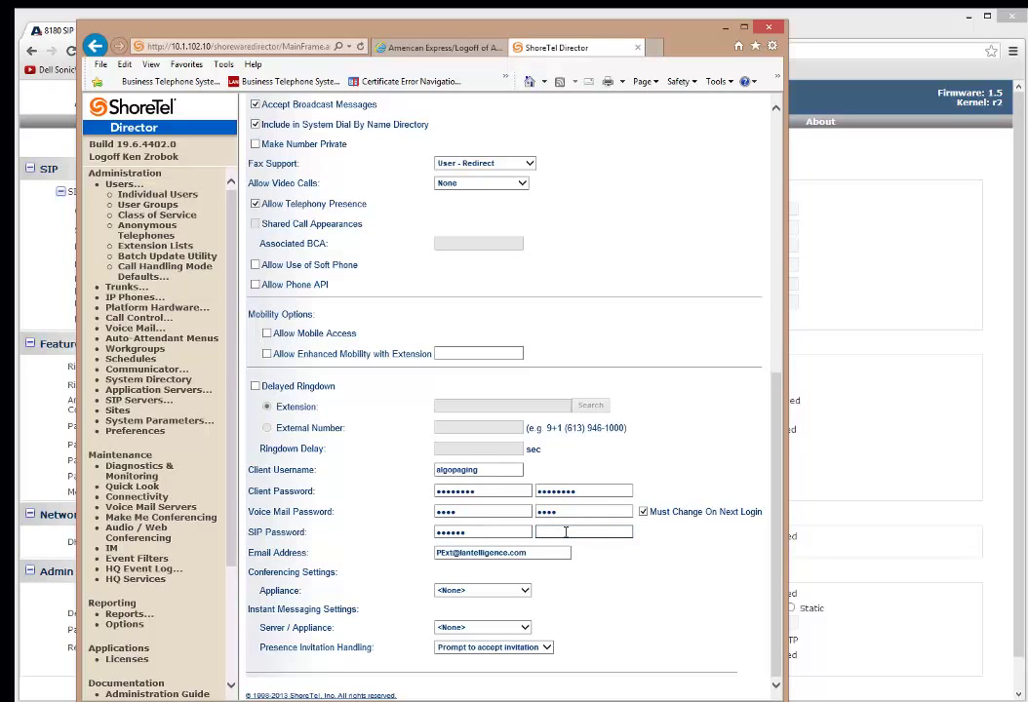
pyautogui.write('791')
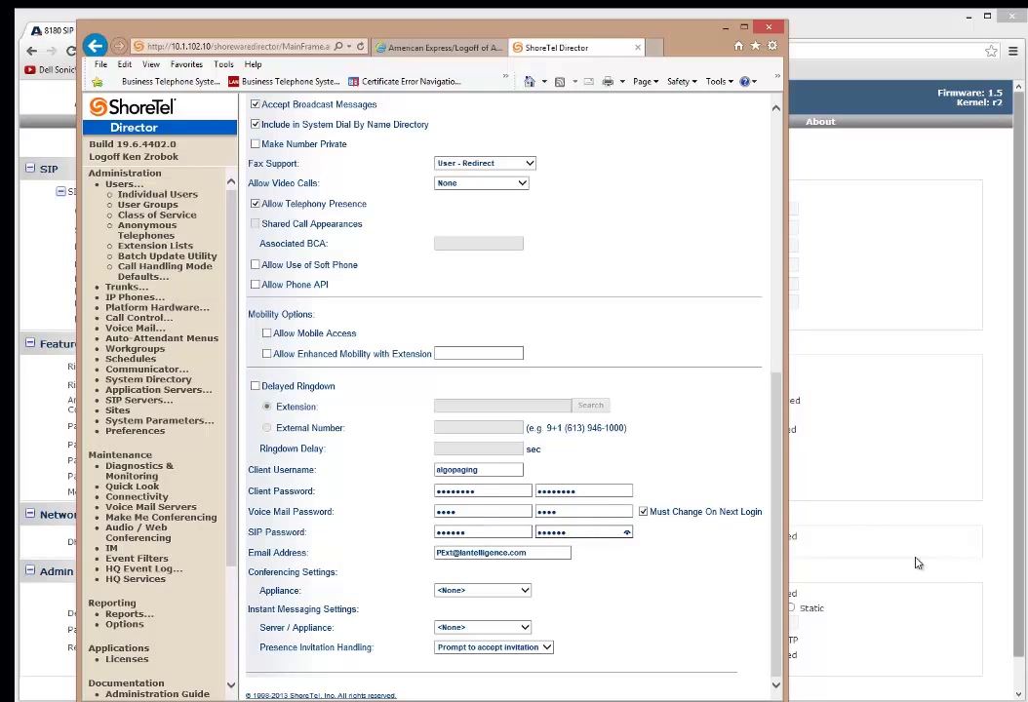
pyautogui.click(627, 532)
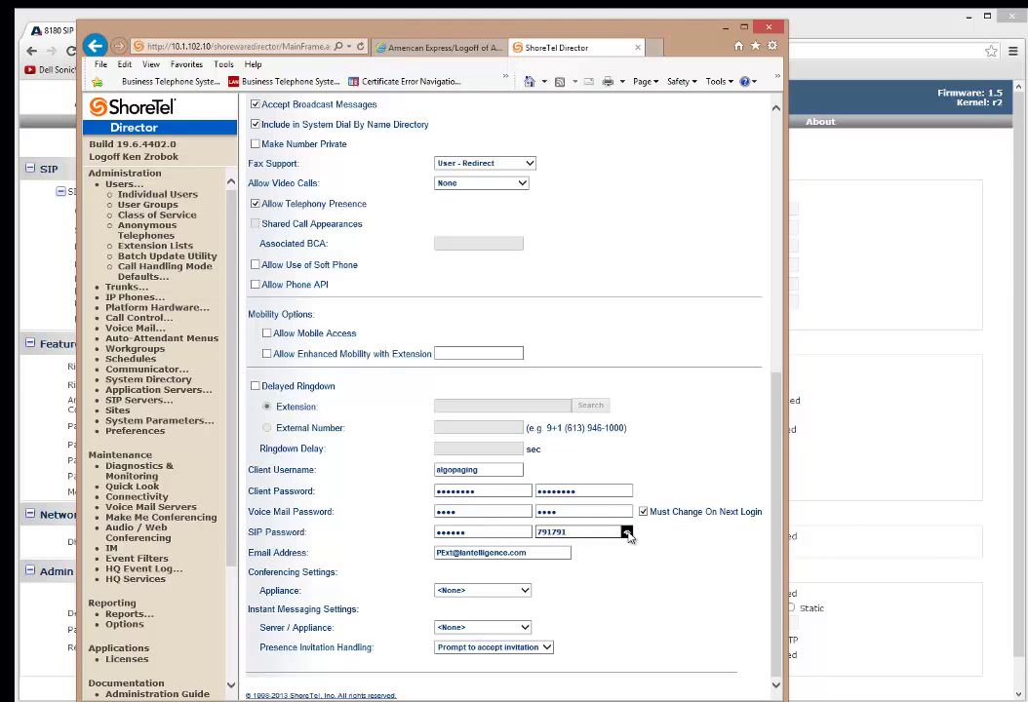
pyautogui.scroll(5, 771, 427)
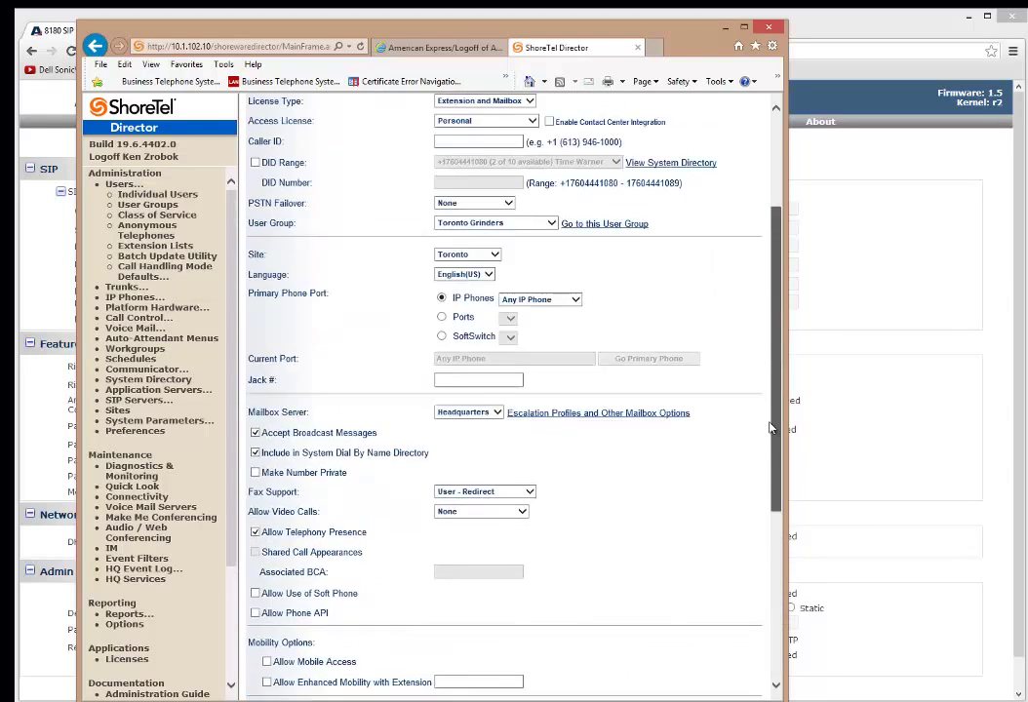
pyautogui.scroll(3, 770, 427)
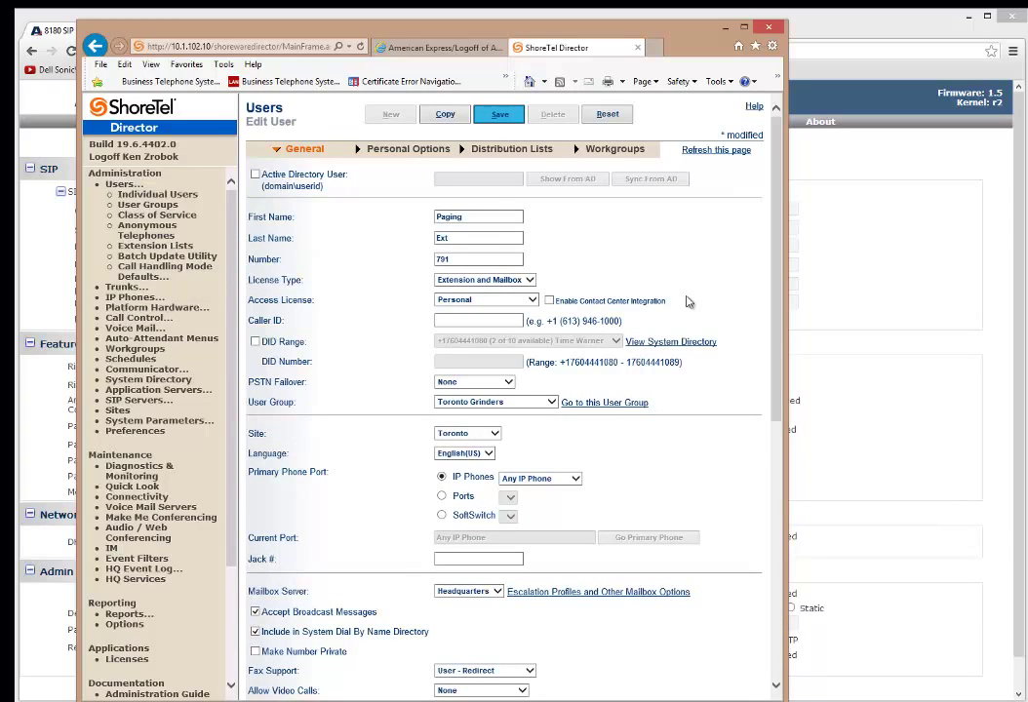
# Save Paging Ext, then copy it into a new user named Nite Bell
pyautogui.click(438, 116)
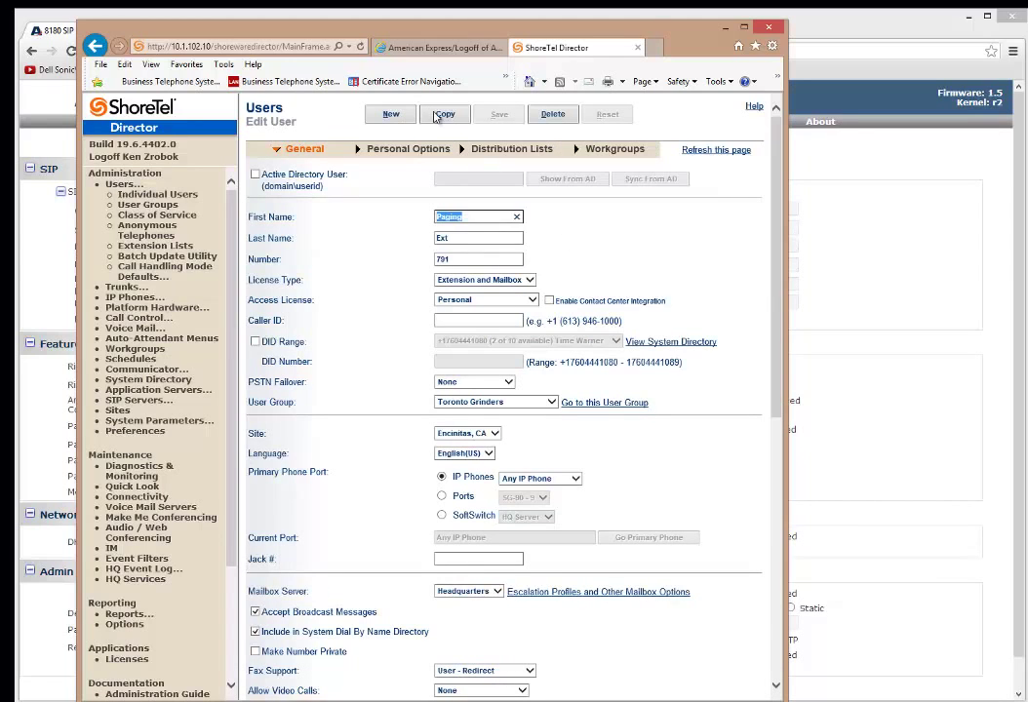
pyautogui.click(436, 116)
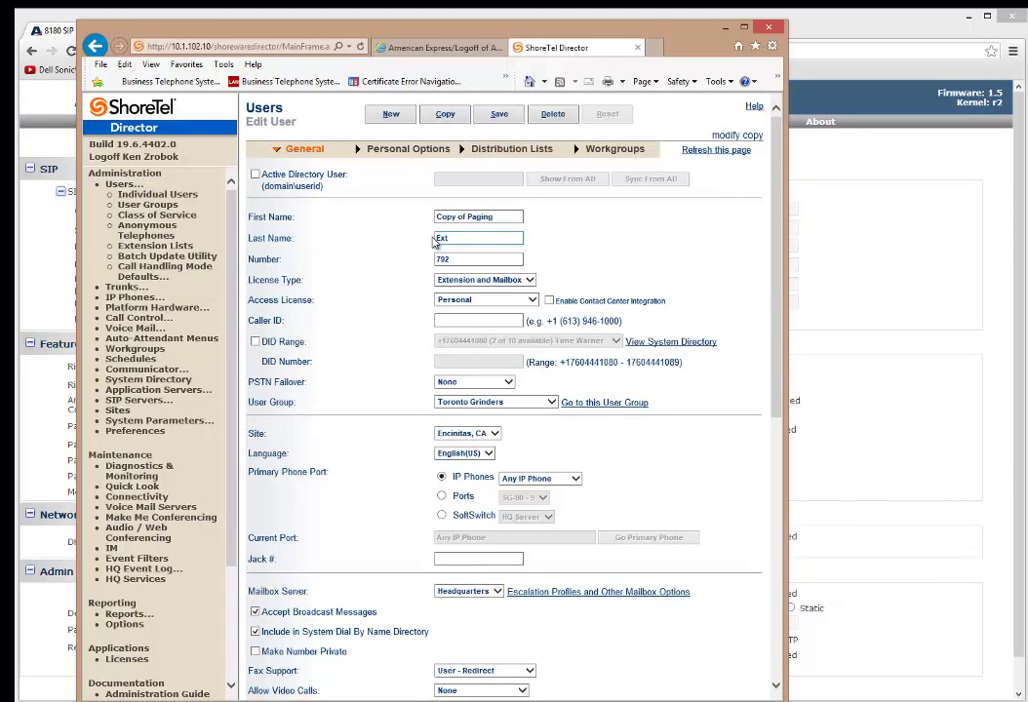
pyautogui.tripleClick(493, 216)
pyautogui.write('Nite')
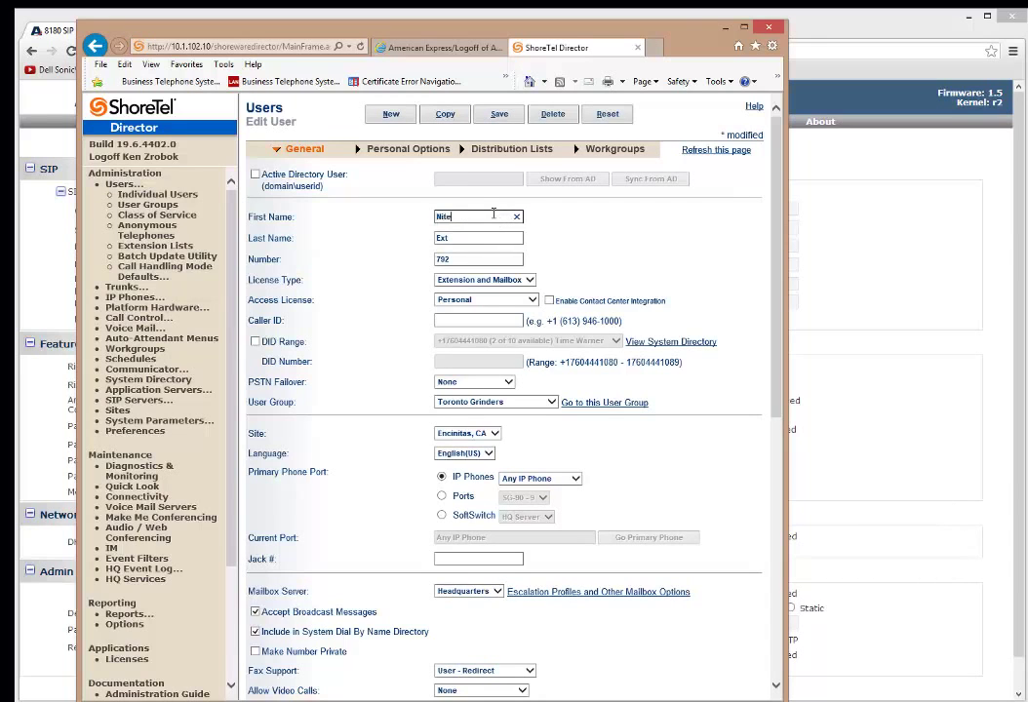
pyautogui.press('Tab')
pyautogui.write('Bell')
pyautogui.press('Tab')
pyautogui.press('Tab')
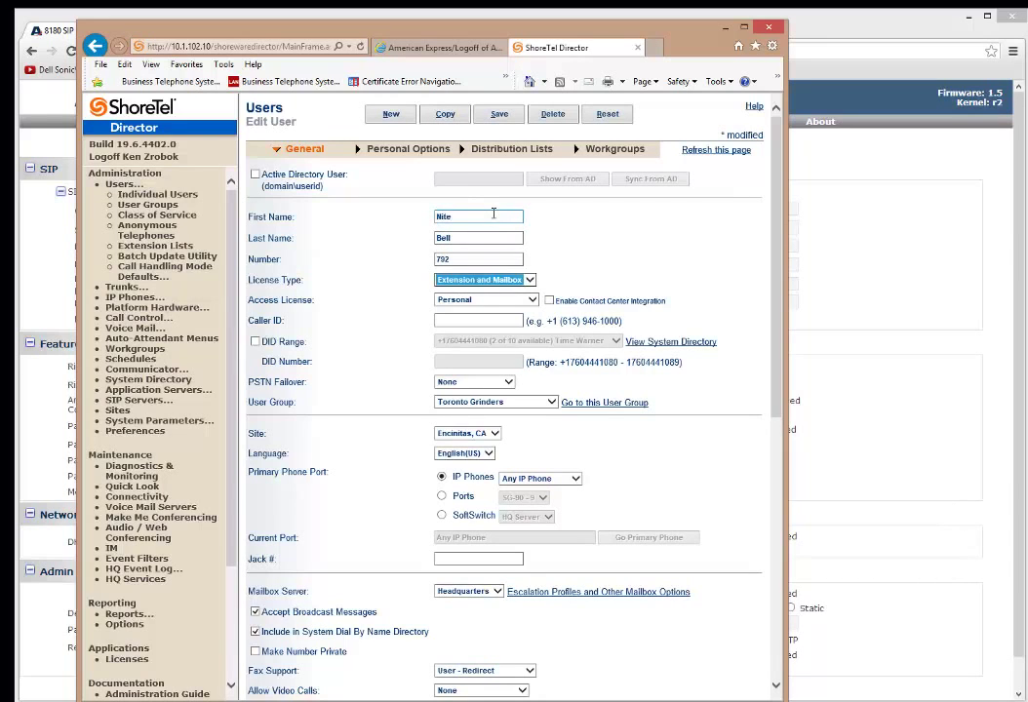
# Set Nite Bell's client username to aloonitebell and enter a matching SIP password in both fields
pyautogui.scroll(-3, 548, 470)
pyautogui.scroll(-5, 548, 470)
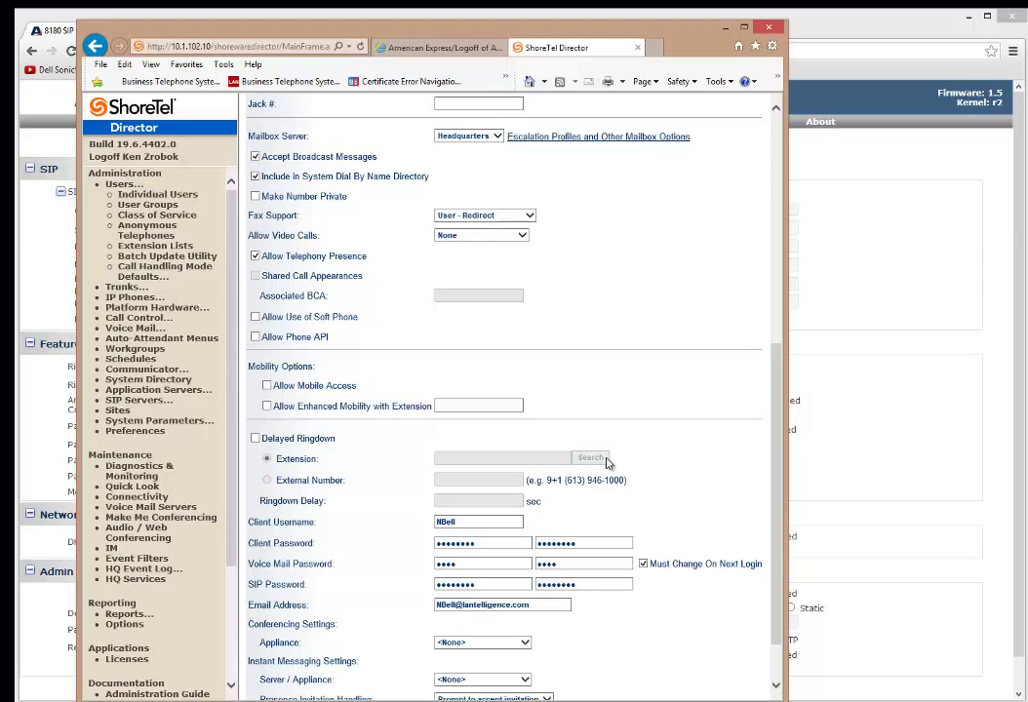
pyautogui.doubleClick(497, 456)
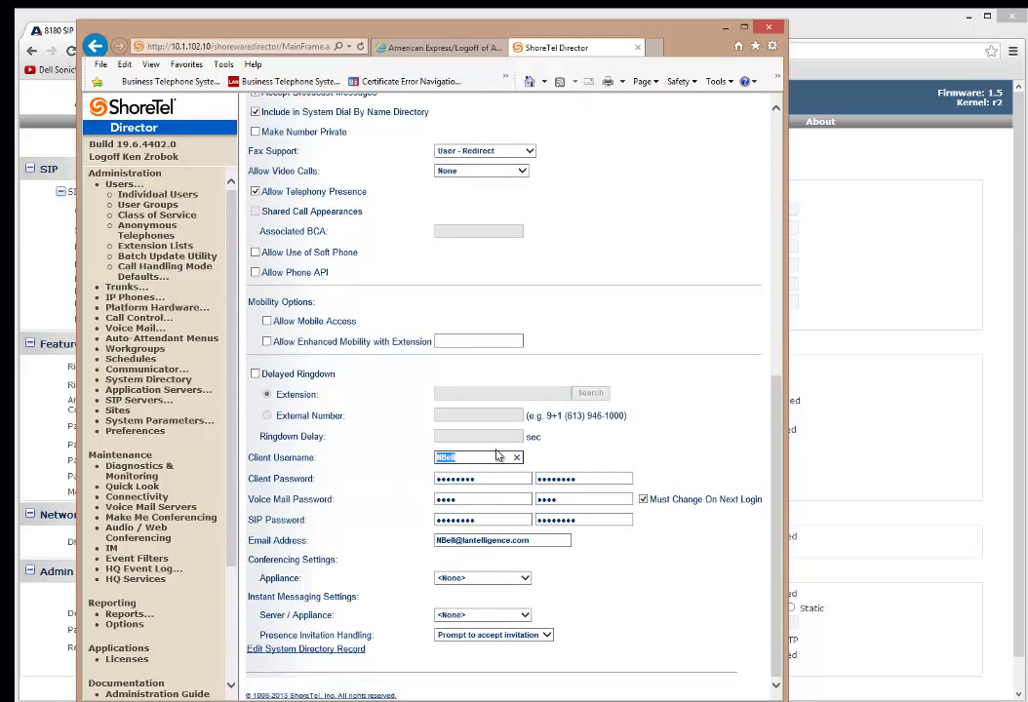
pyautogui.write('aloonitebell')
pyautogui.press('Tab')
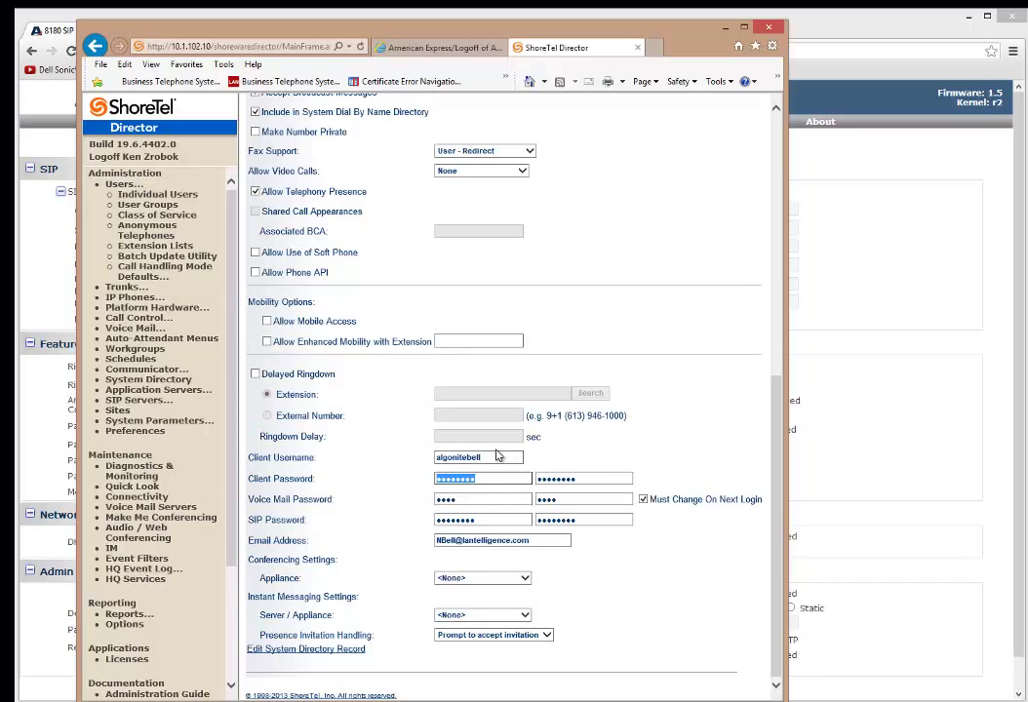
pyautogui.press('Tab')
pyautogui.press('Tab')
pyautogui.press('Tab')
pyautogui.press('Tab')
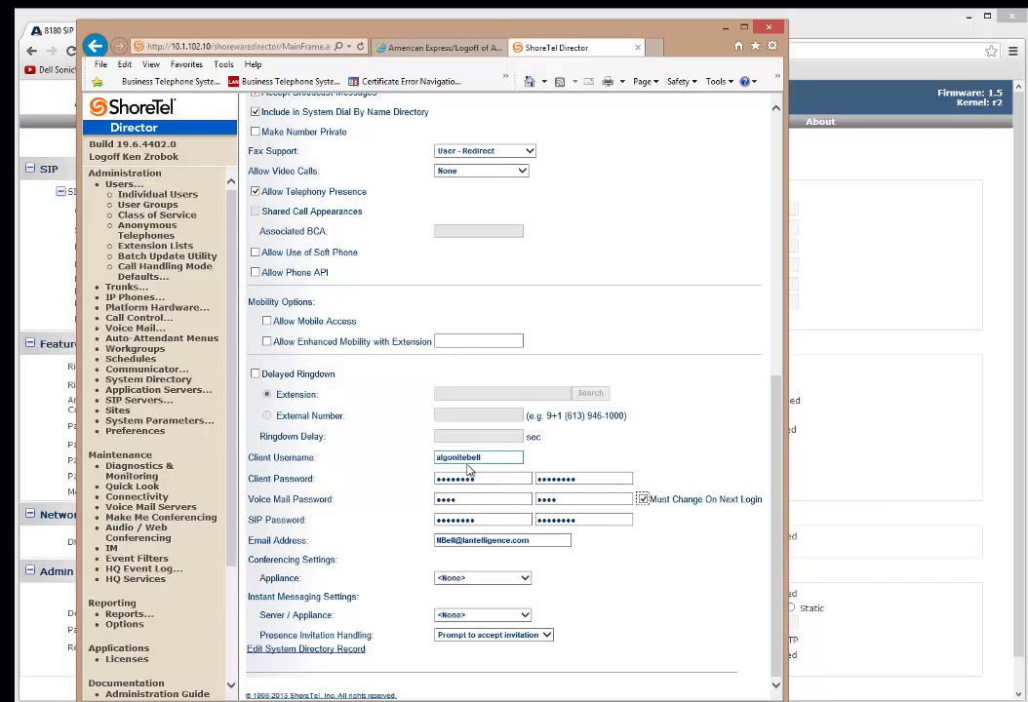
pyautogui.press('Tab')
pyautogui.write('12345')
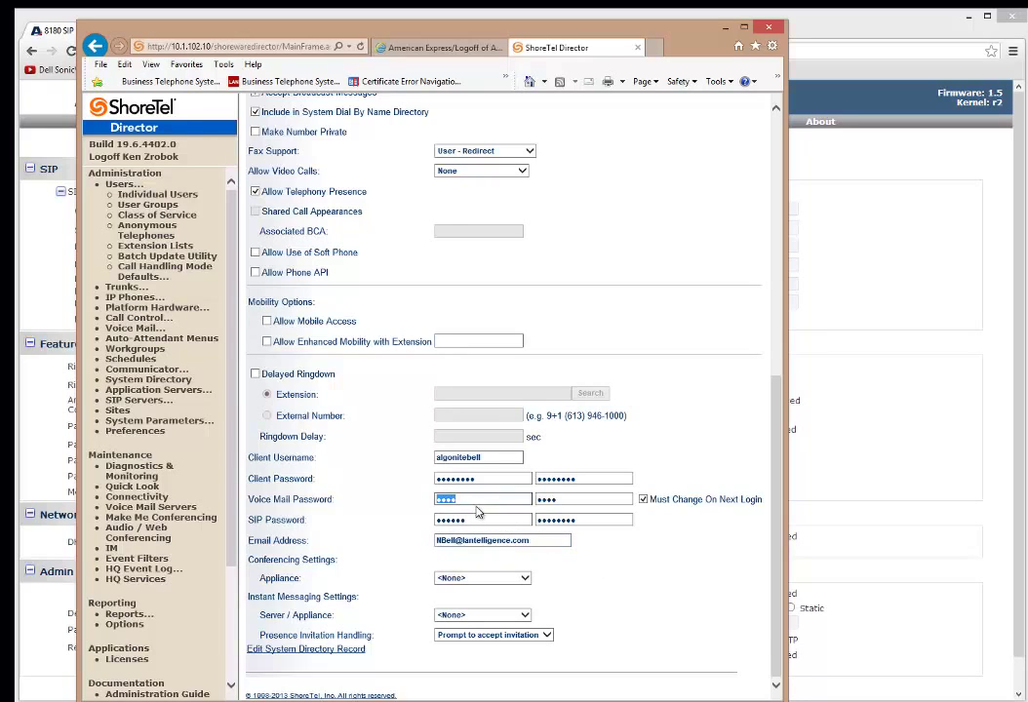
pyautogui.doubleClick(517, 523)
pyautogui.write('123456')
pyautogui.press('Tab')
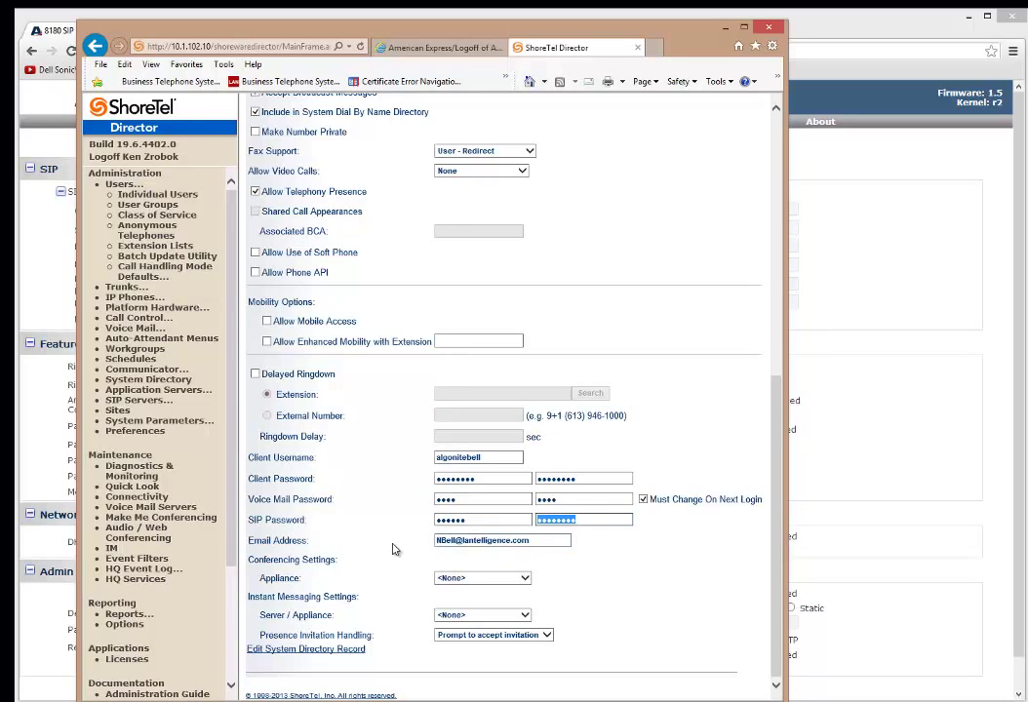
pyautogui.write('123456')
pyautogui.doubleClick(482, 520)
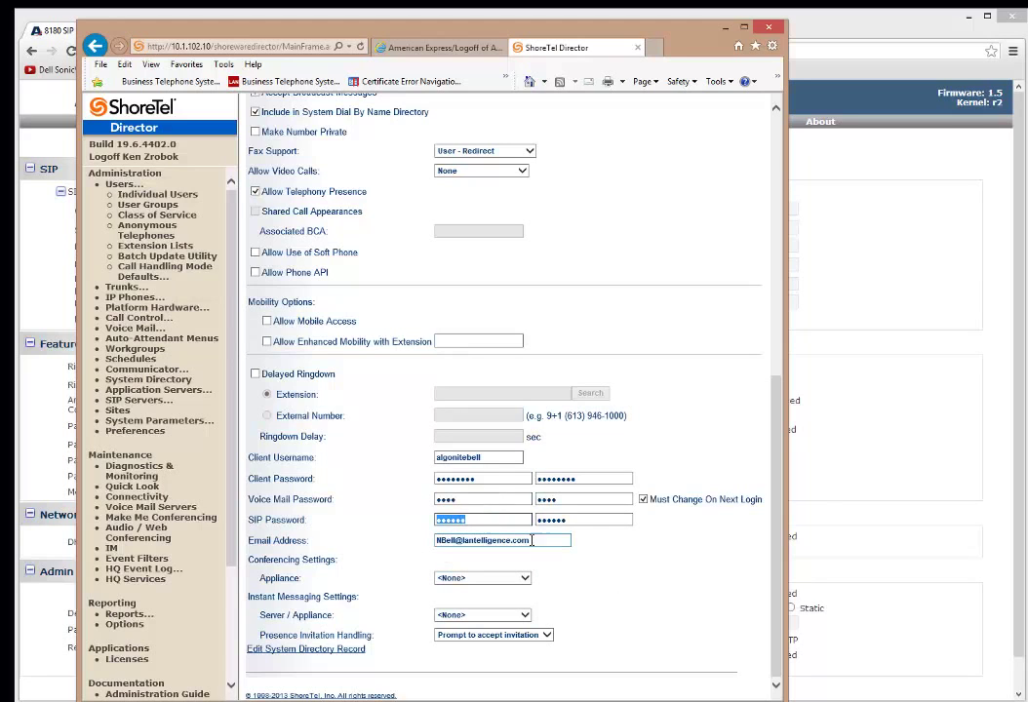
# Save the Nite Bell user at 792 with Any IP Phone as primary port, then minimize Director
pyautogui.scroll(5, 644, 519)
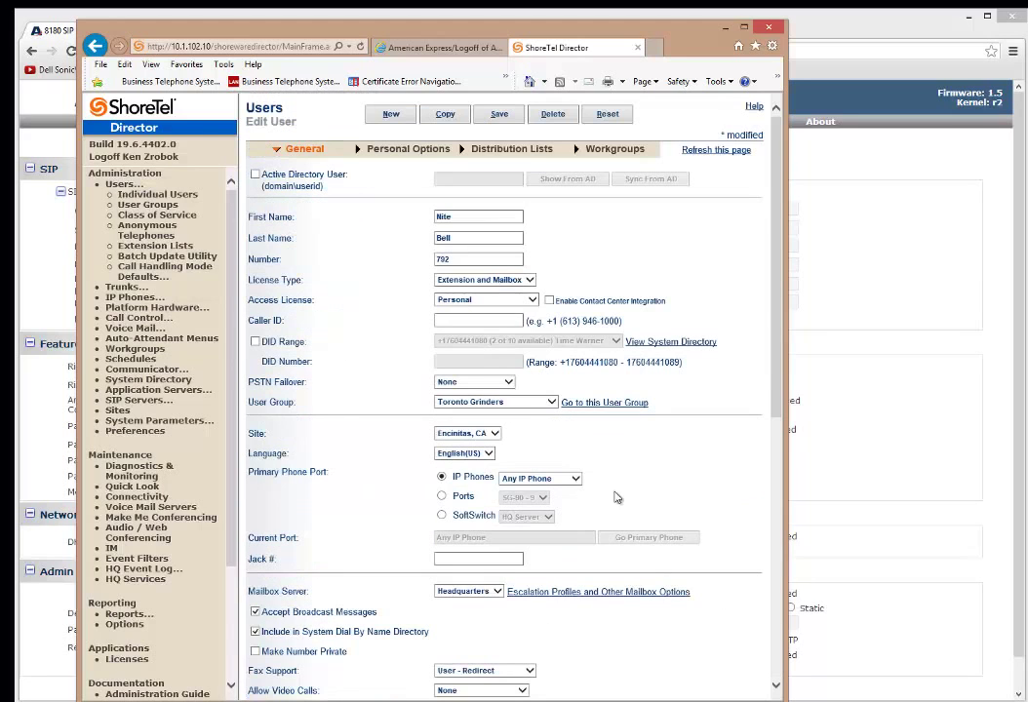
pyautogui.click(499, 114)
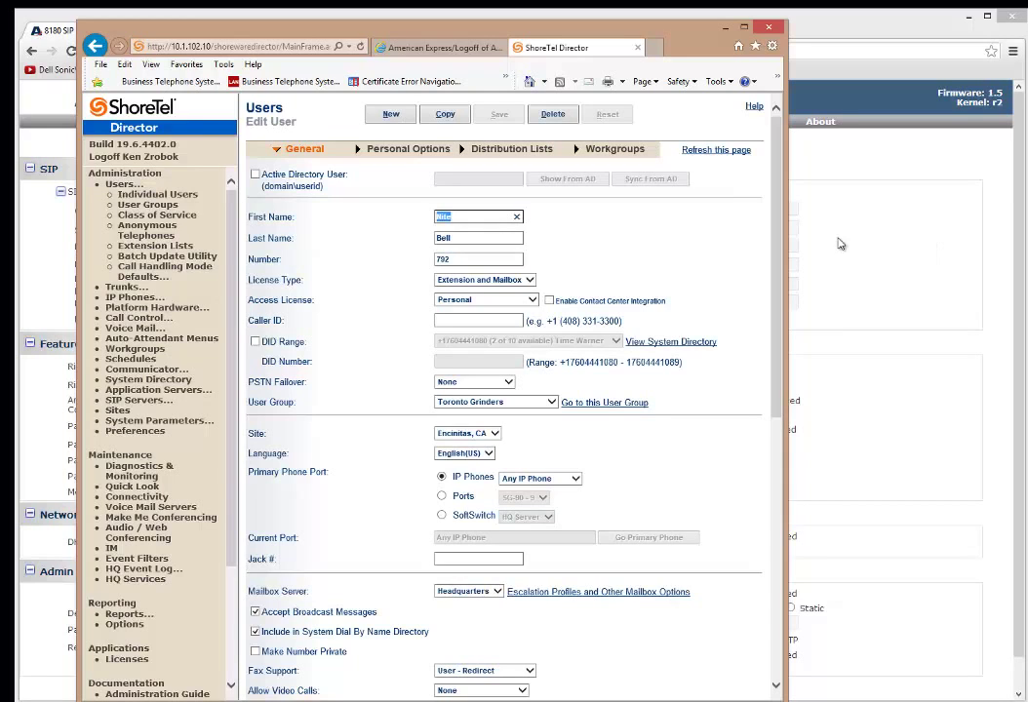
pyautogui.click(578, 479)
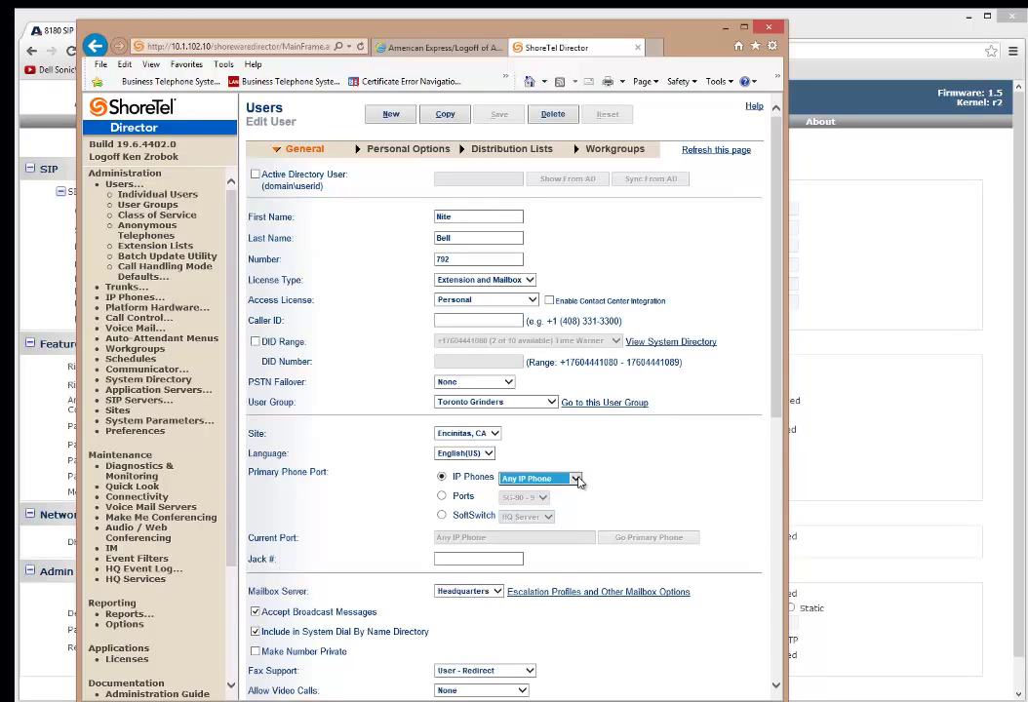
pyautogui.click(650, 495)
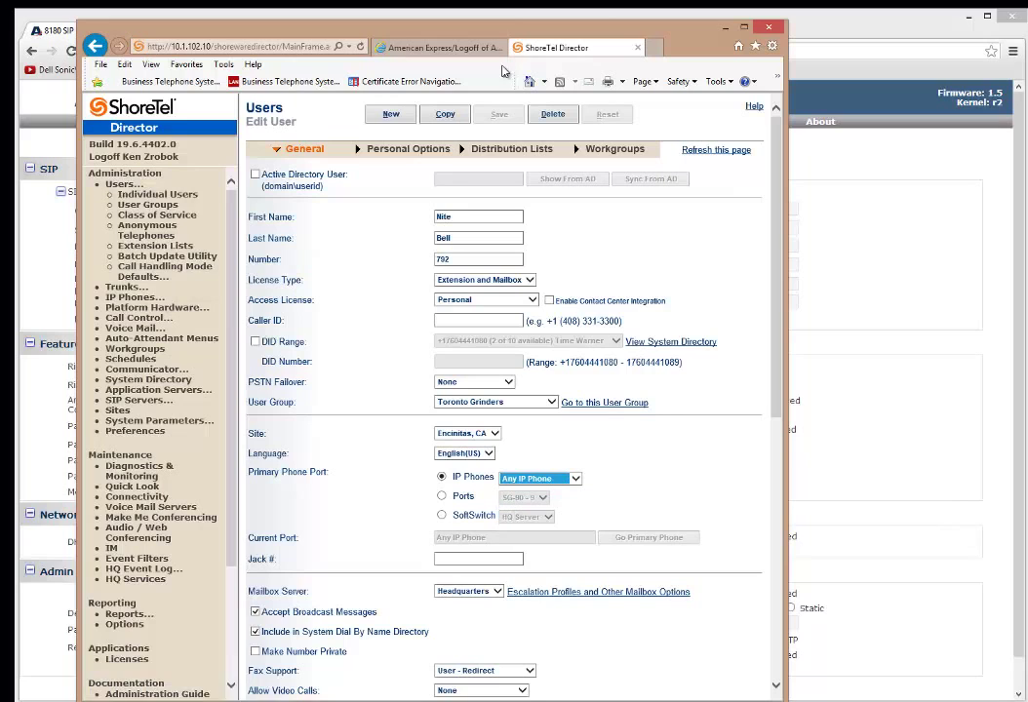
pyautogui.click(723, 28)
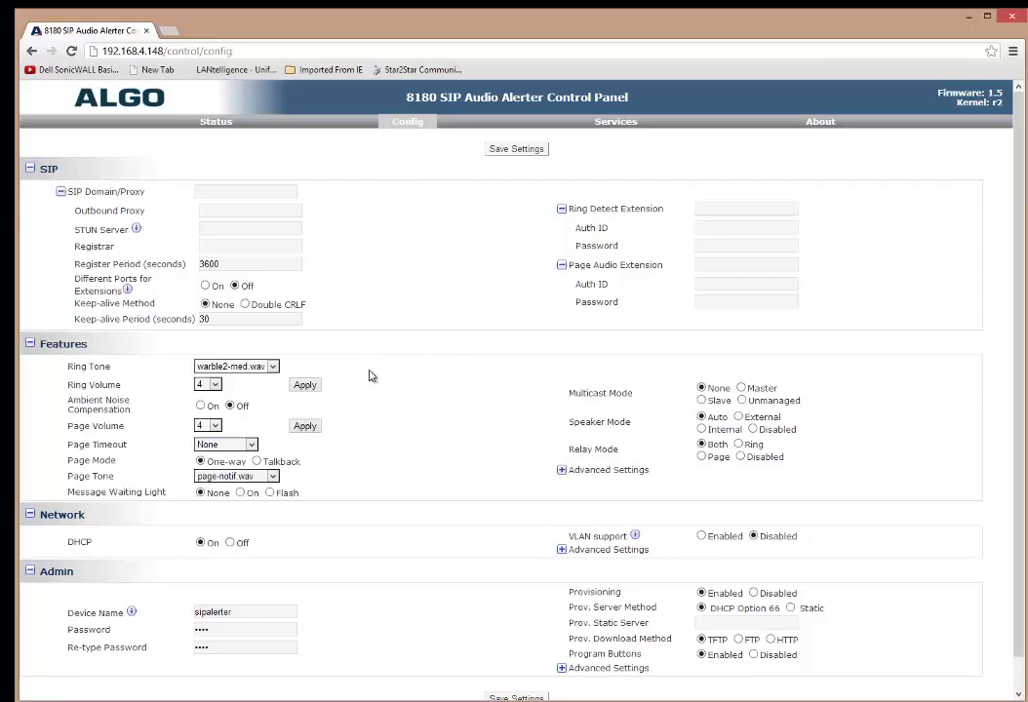
# Fill 192.168.4.10 into the SIP Domain/Proxy and Registrar fields from the autocomplete suggestions
pyautogui.click(212, 194)
pyautogui.write('1')
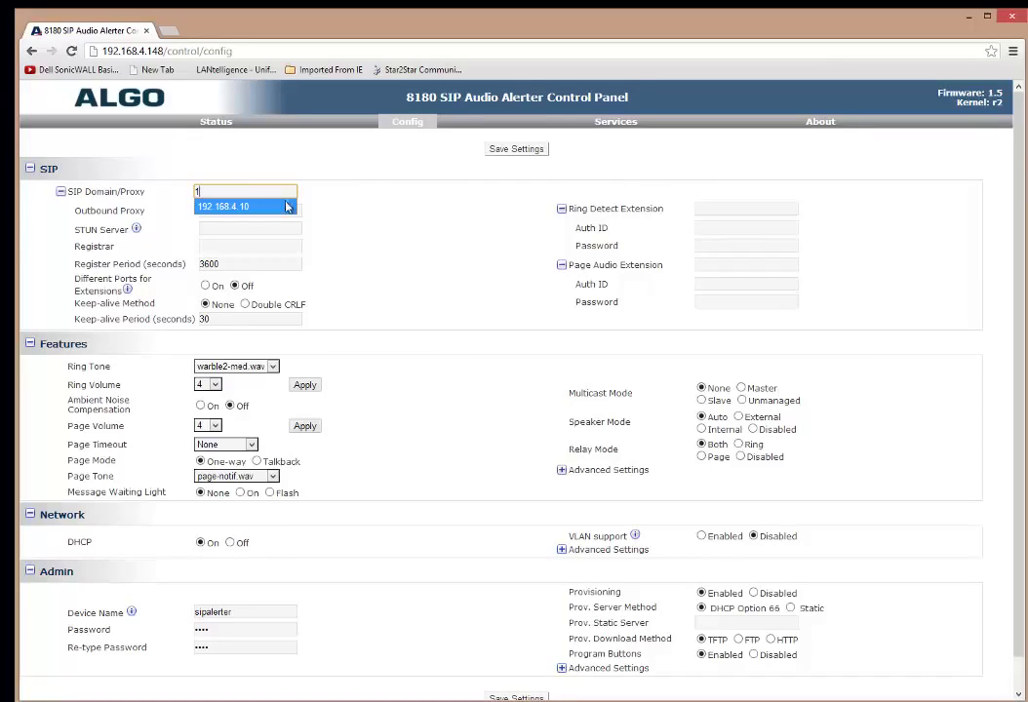
pyautogui.click(244, 206)
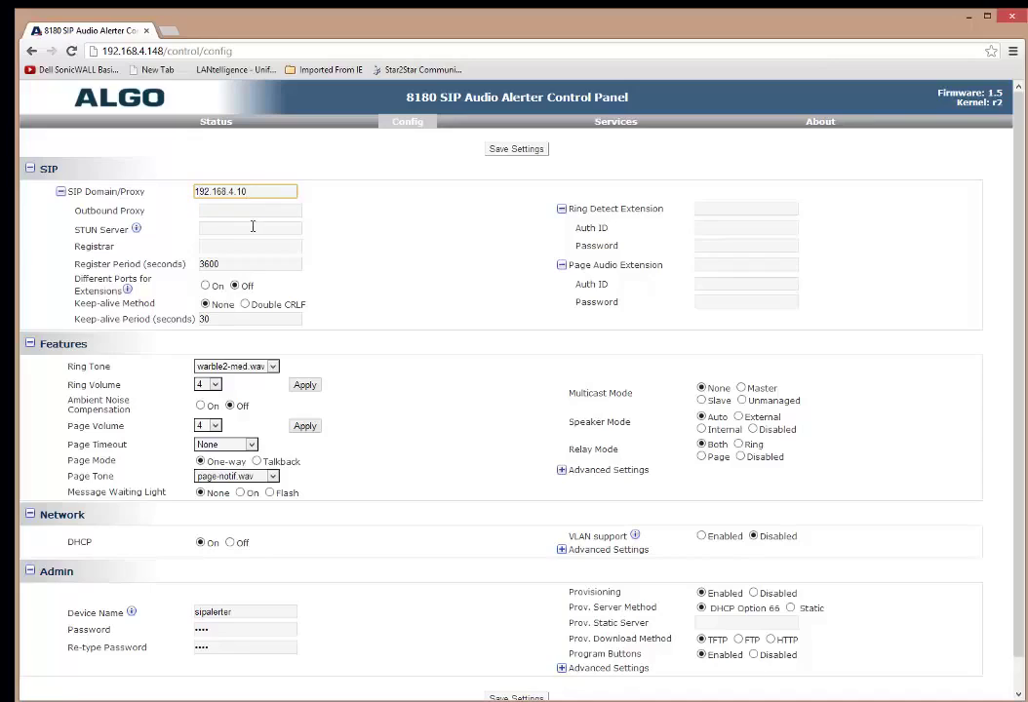
pyautogui.click(235, 247)
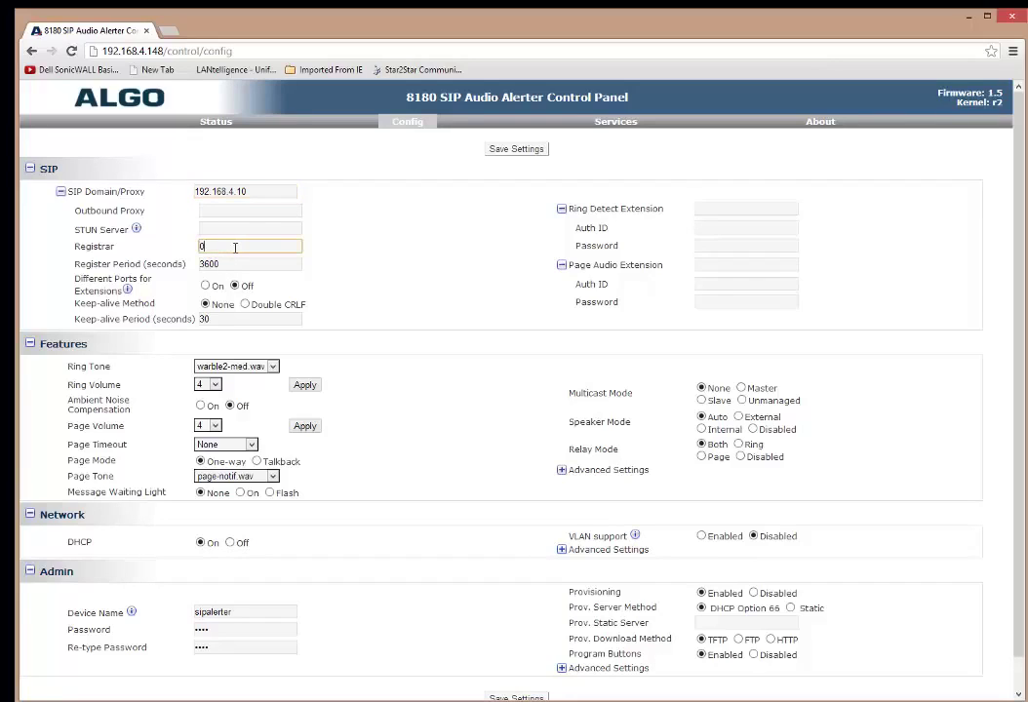
pyautogui.write('1')
pyautogui.click(252, 260)
# Enter Ring Detect Extension 792 with auth ID algonitebell and its password
pyautogui.click(768, 208)
pyautogui.write('792')
pyautogui.press('Tab')
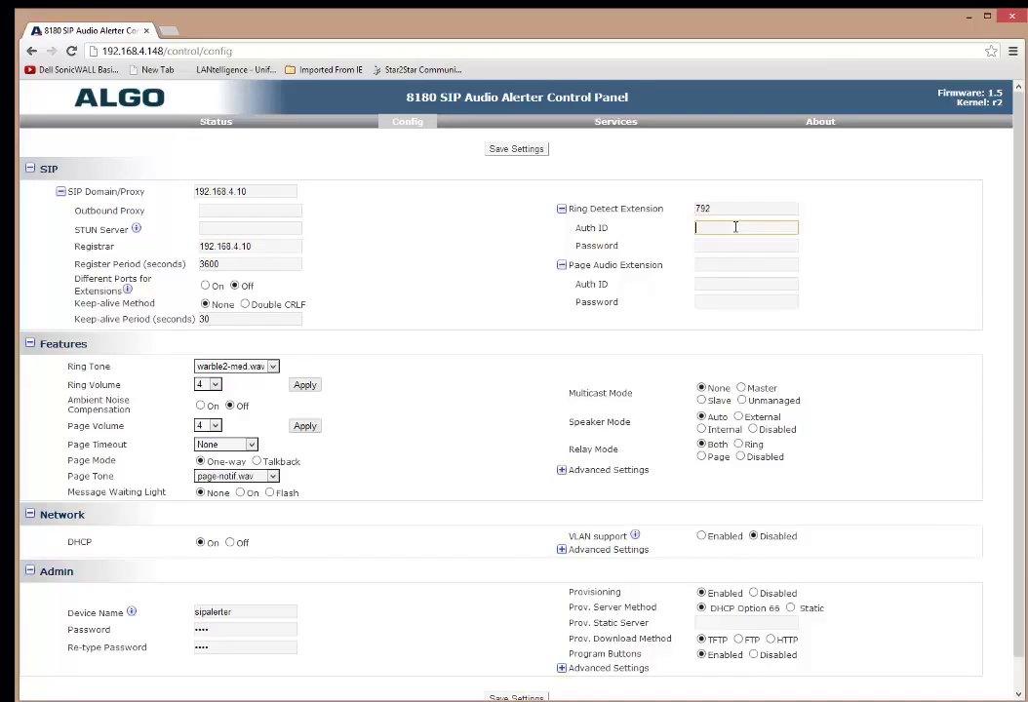
pyautogui.write('algonitebell')
pyautogui.press('Tab')
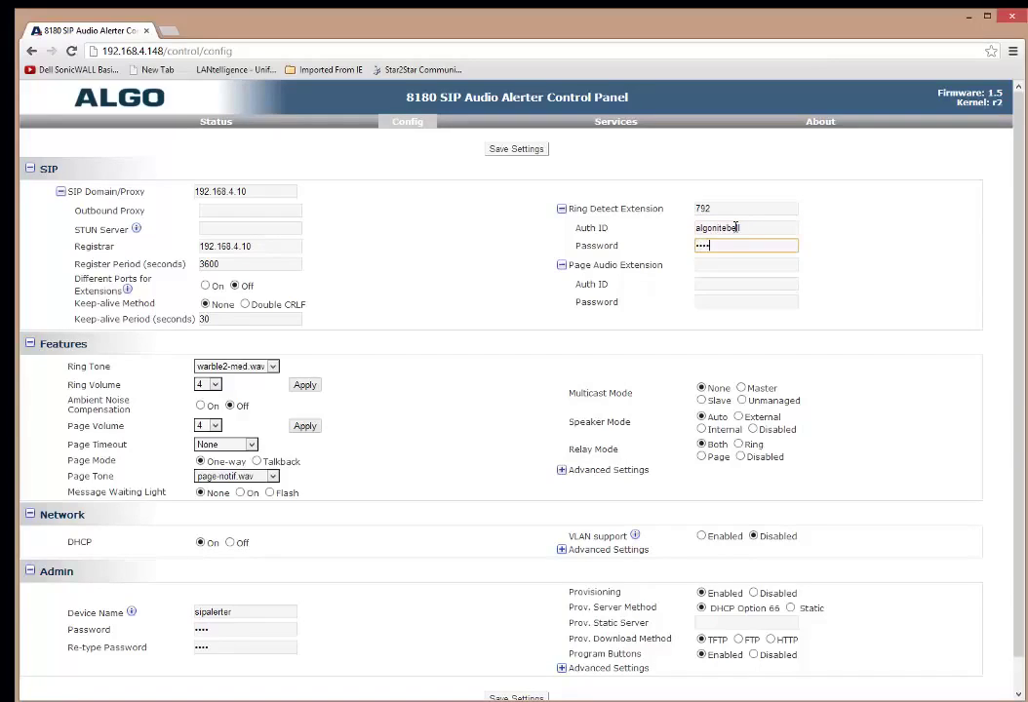
pyautogui.press('Tab')
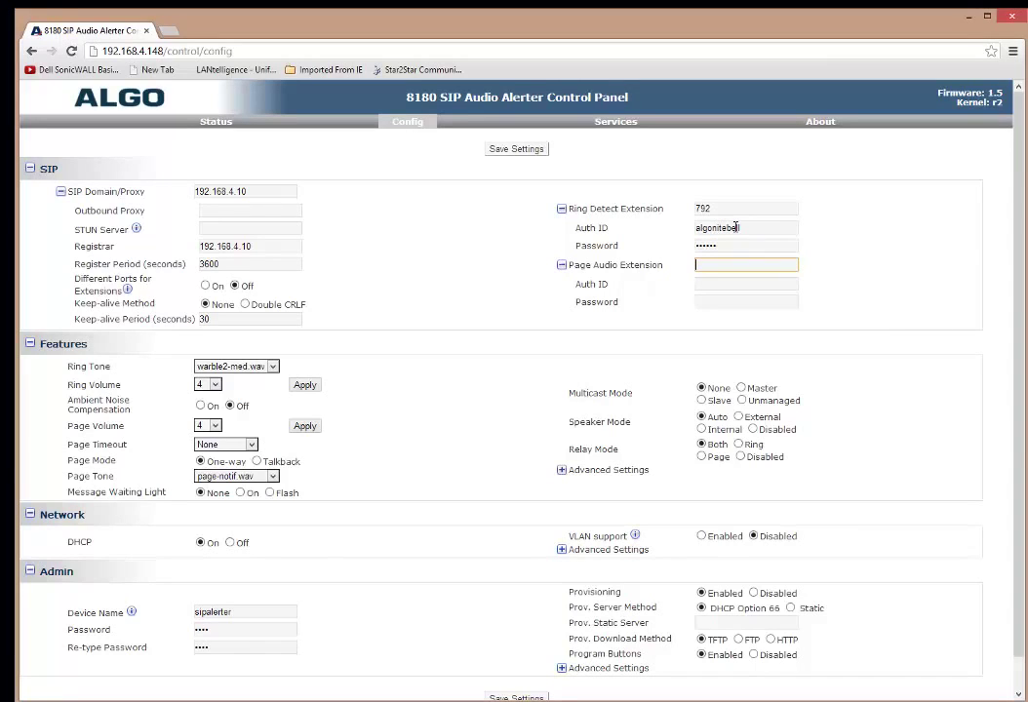
# Enter Page Audio Extension 791 with auth ID algopaging and its password
pyautogui.write('791')
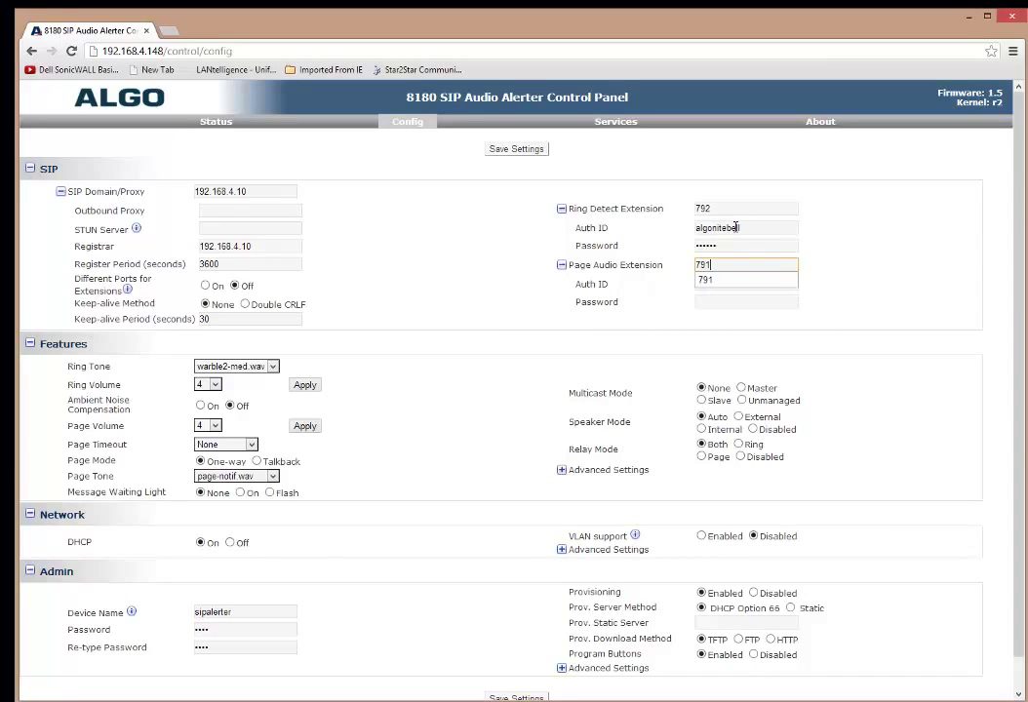
pyautogui.press('Tab')
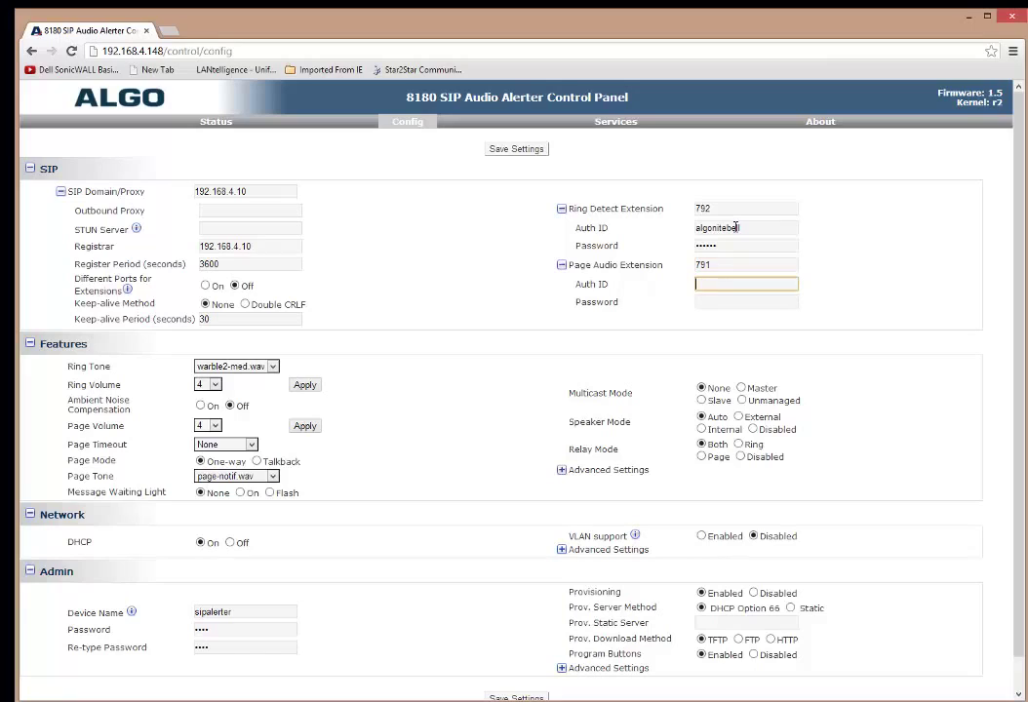
pyautogui.write('algopaging')
pyautogui.press('Tab')
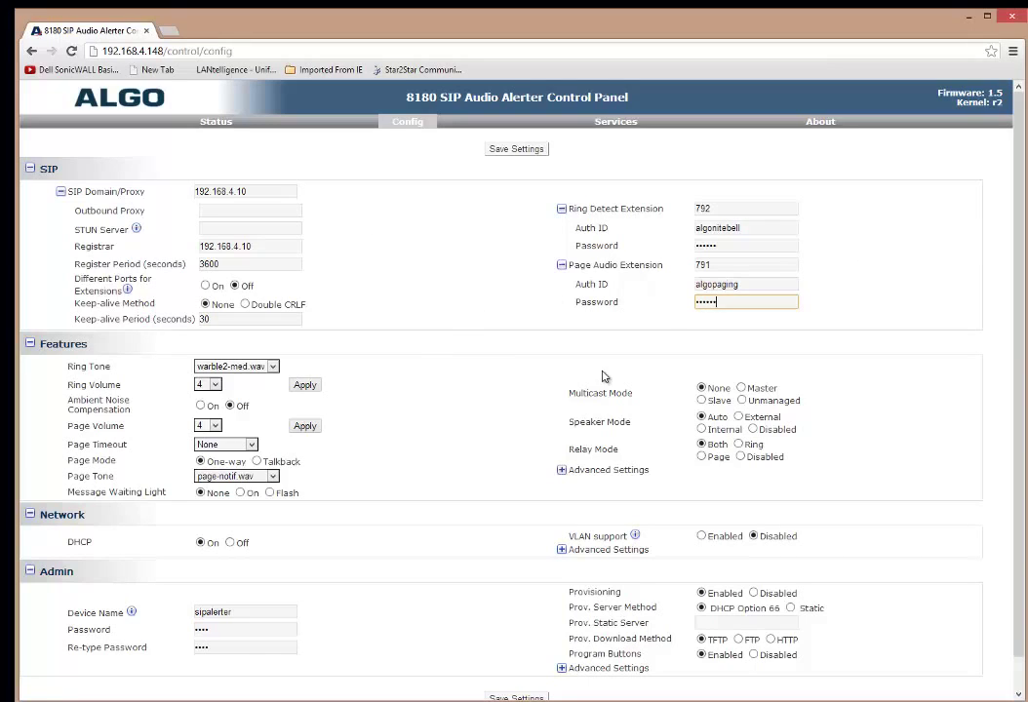
# Compare against the unit's front and back diagram and set Speaker Mode to External under Features
pyautogui.scroll(-1, 592, 318)
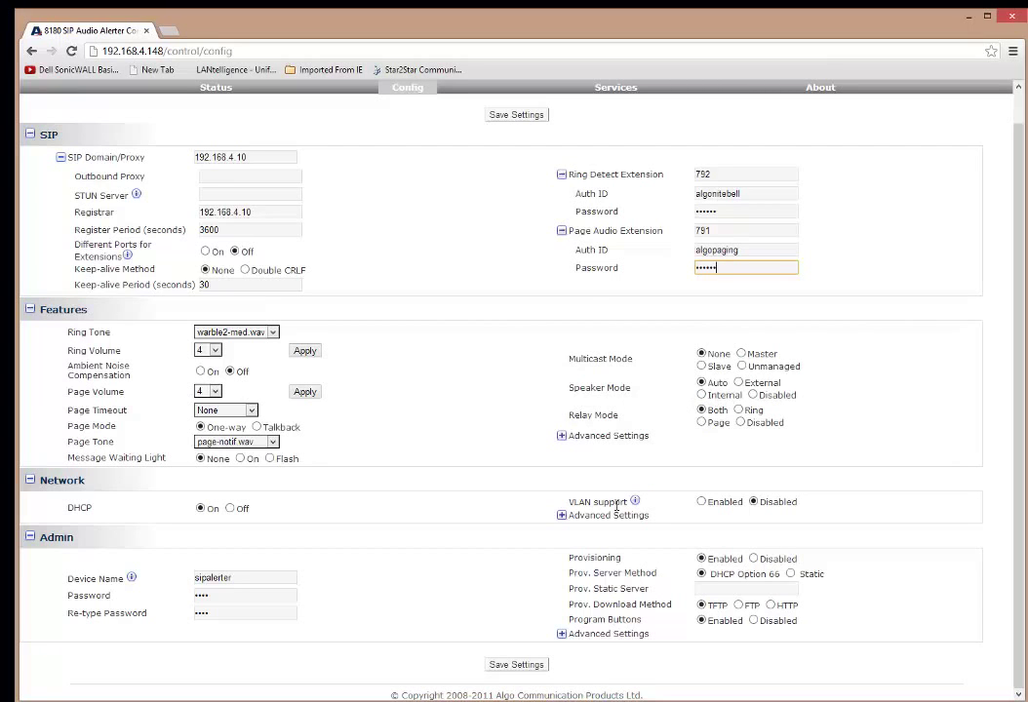
pyautogui.hotkey('alt', 'Tab')
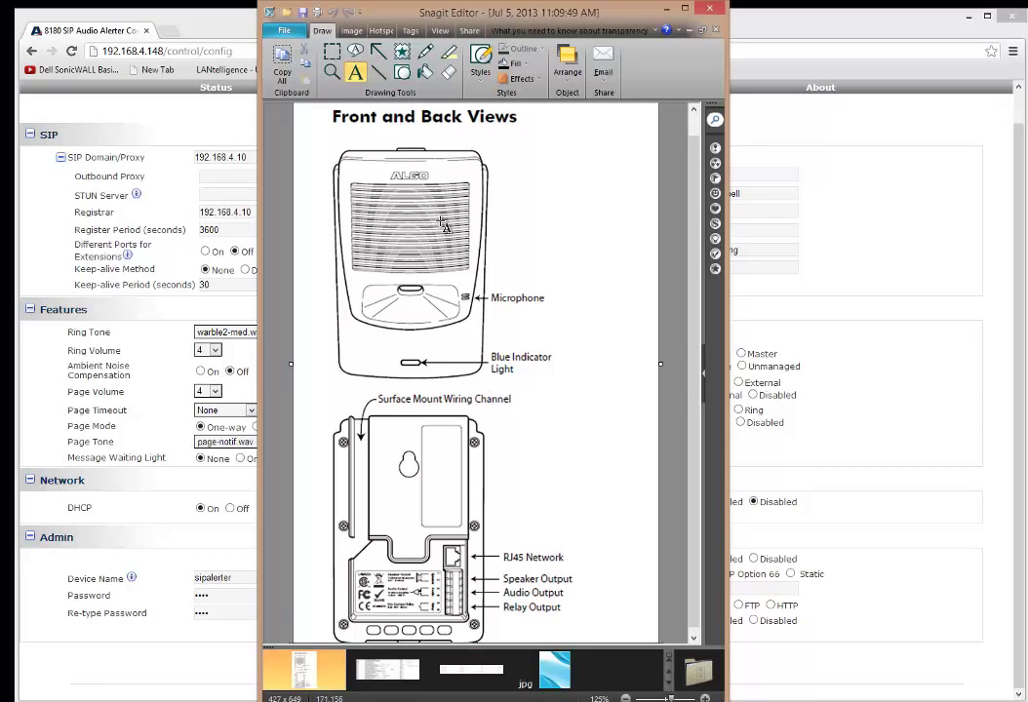
pyautogui.click(666, 8)
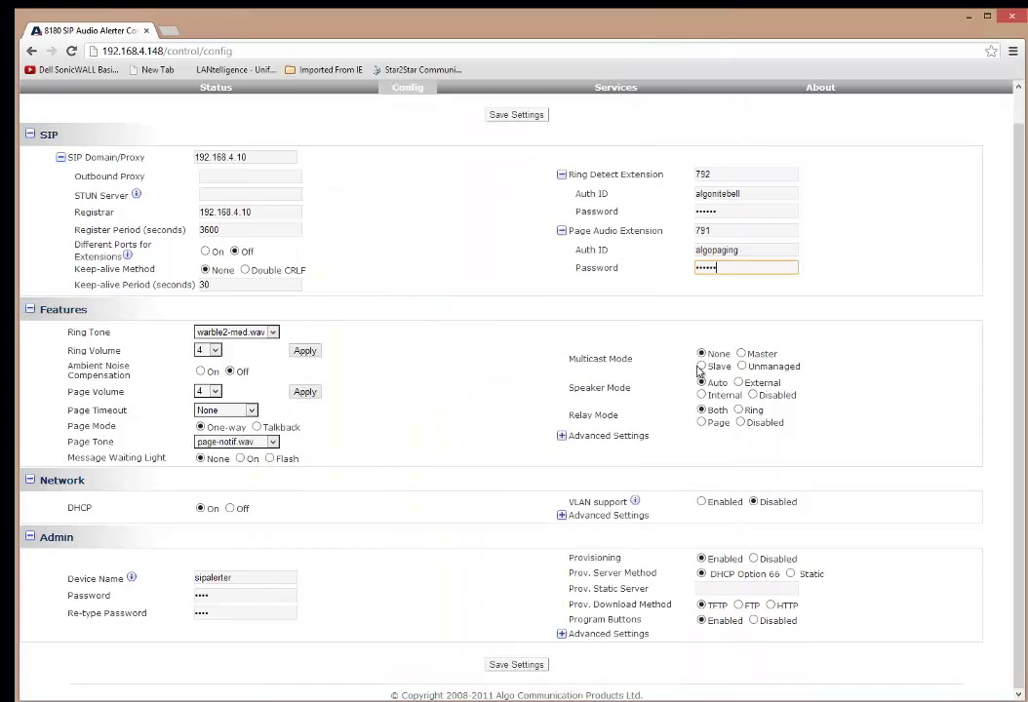
pyautogui.click(738, 384)
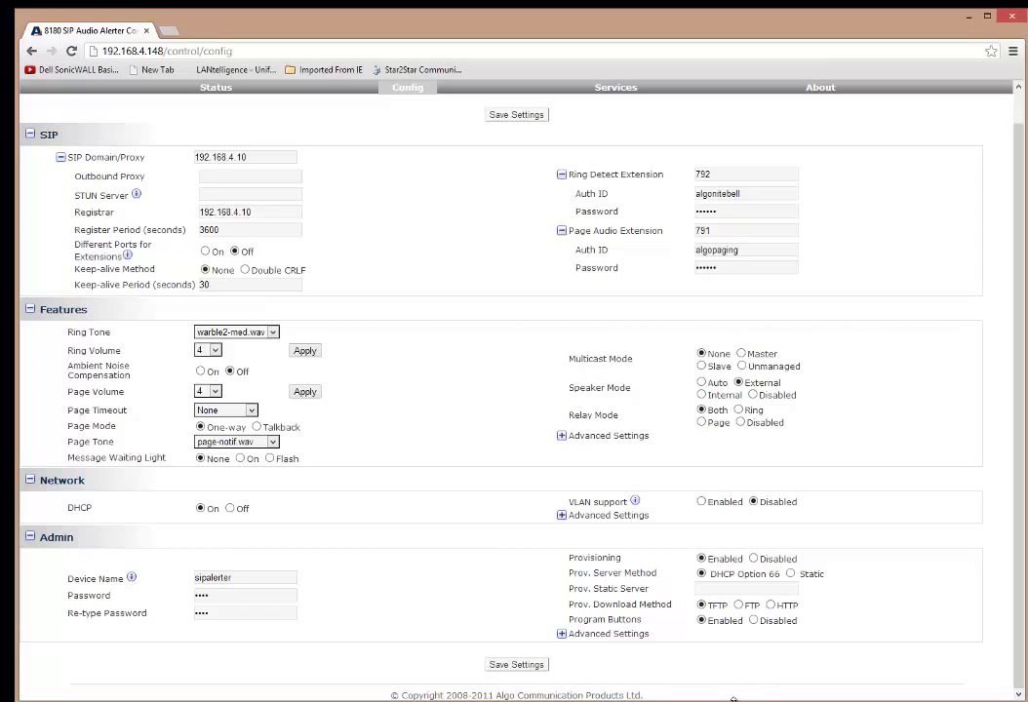
pyautogui.hotkey('alt', 'Tab')
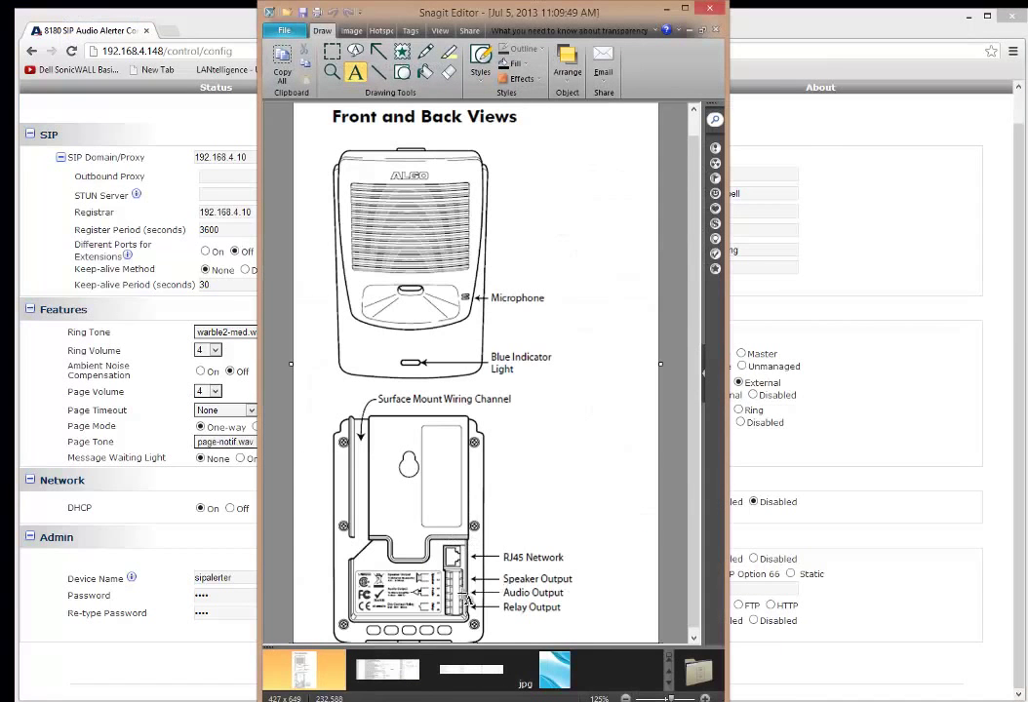
pyautogui.click(877, 489)
pyautogui.click(701, 395)
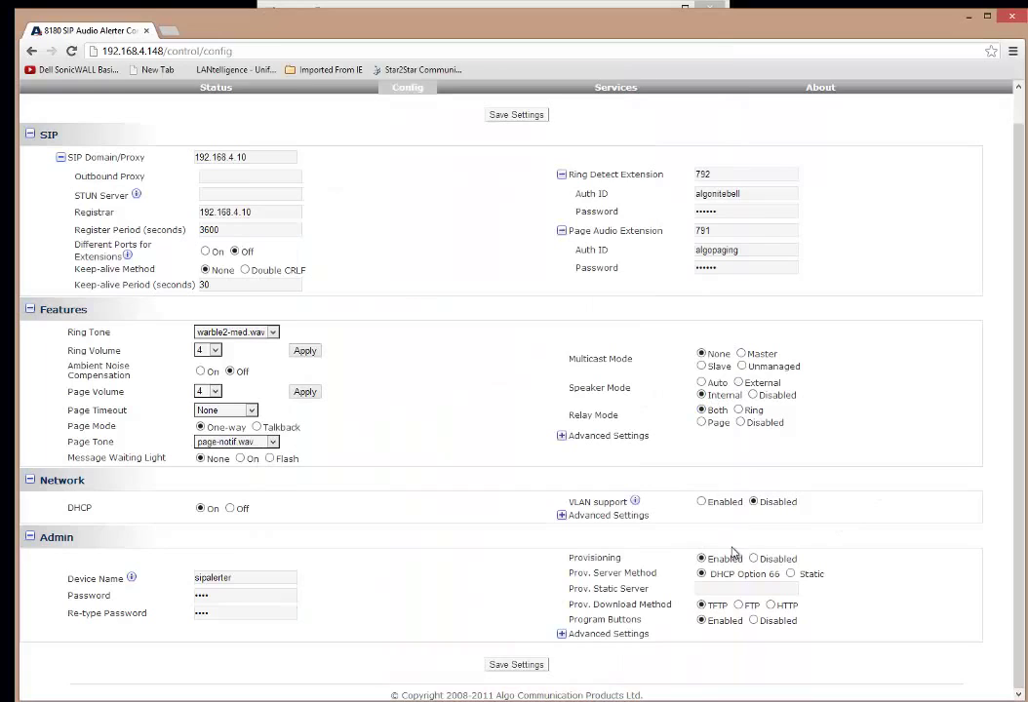
pyautogui.click(701, 383)
pyautogui.click(701, 395)
pyautogui.click(738, 382)
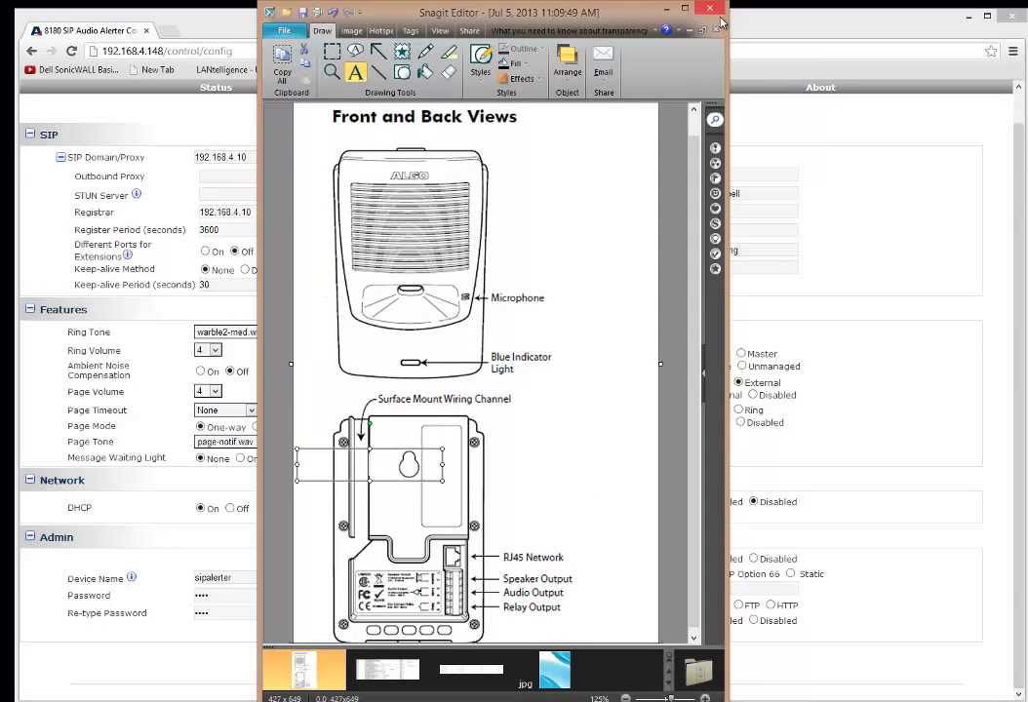
pyautogui.click(954, 483)
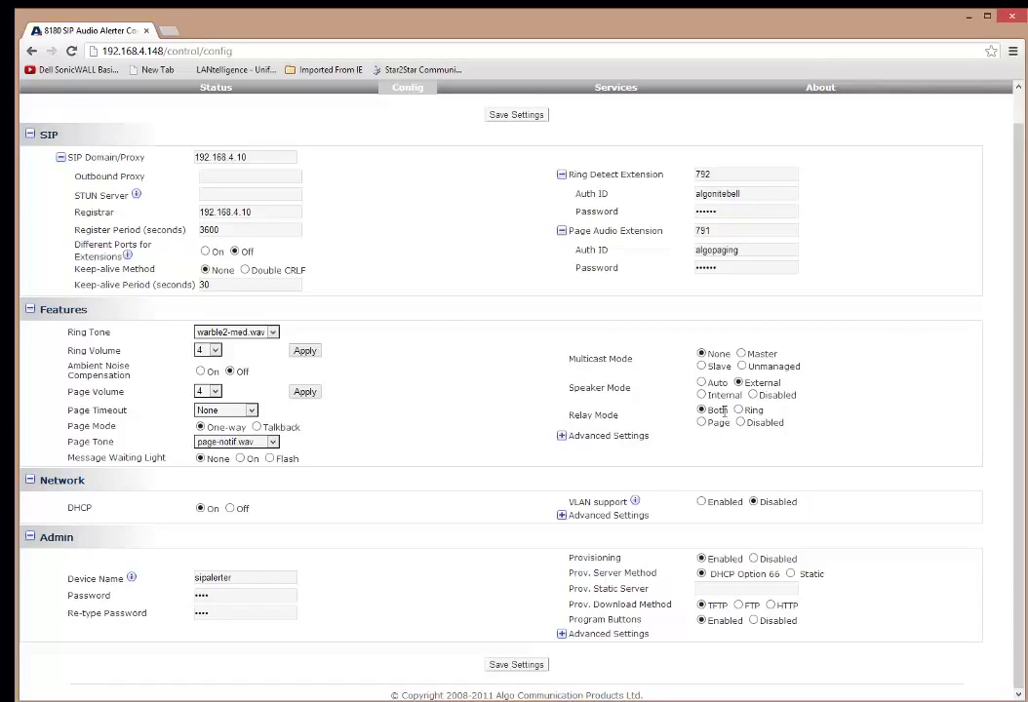
# Save the settings and confirm on the Status page that extensions 792 and 791 registered
pyautogui.click(522, 666)
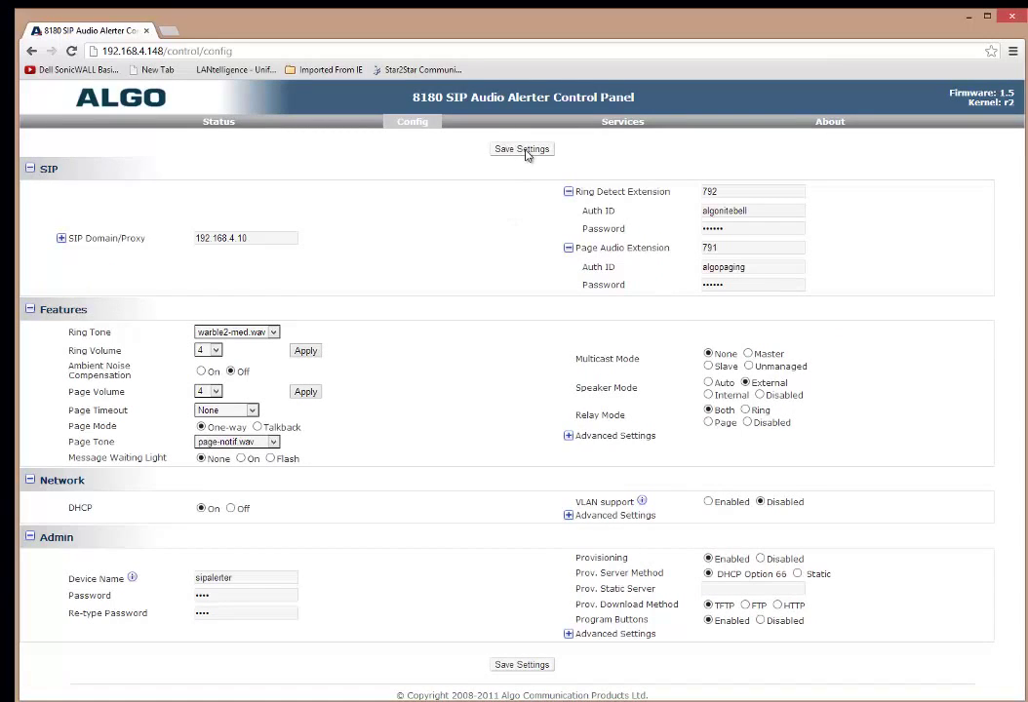
pyautogui.click(533, 153)
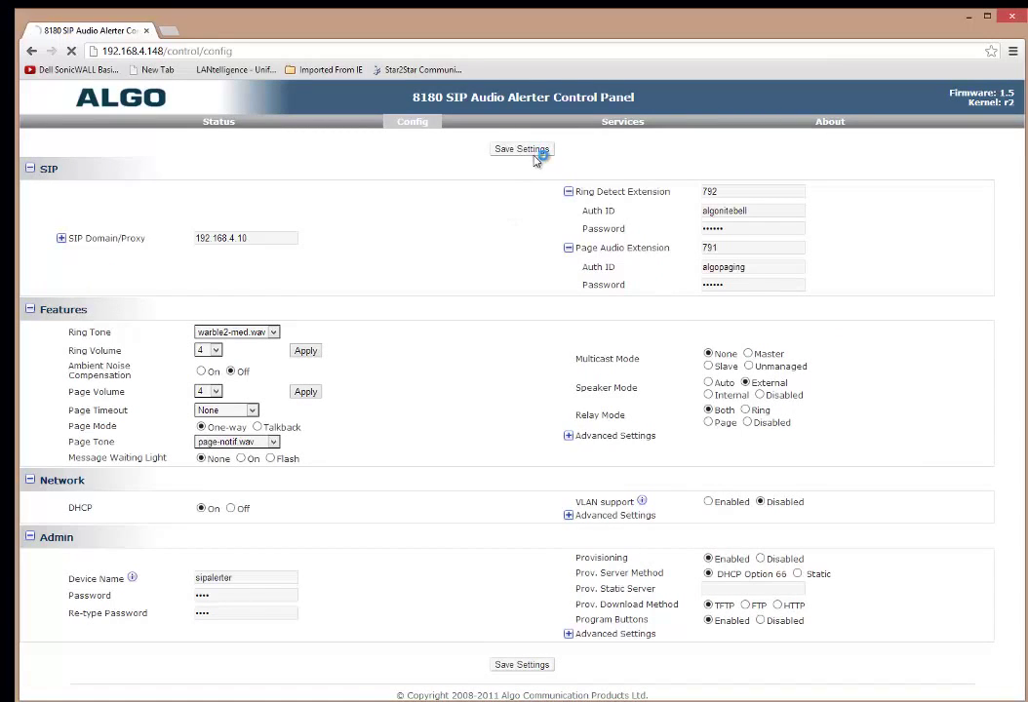
pyautogui.click(216, 131)
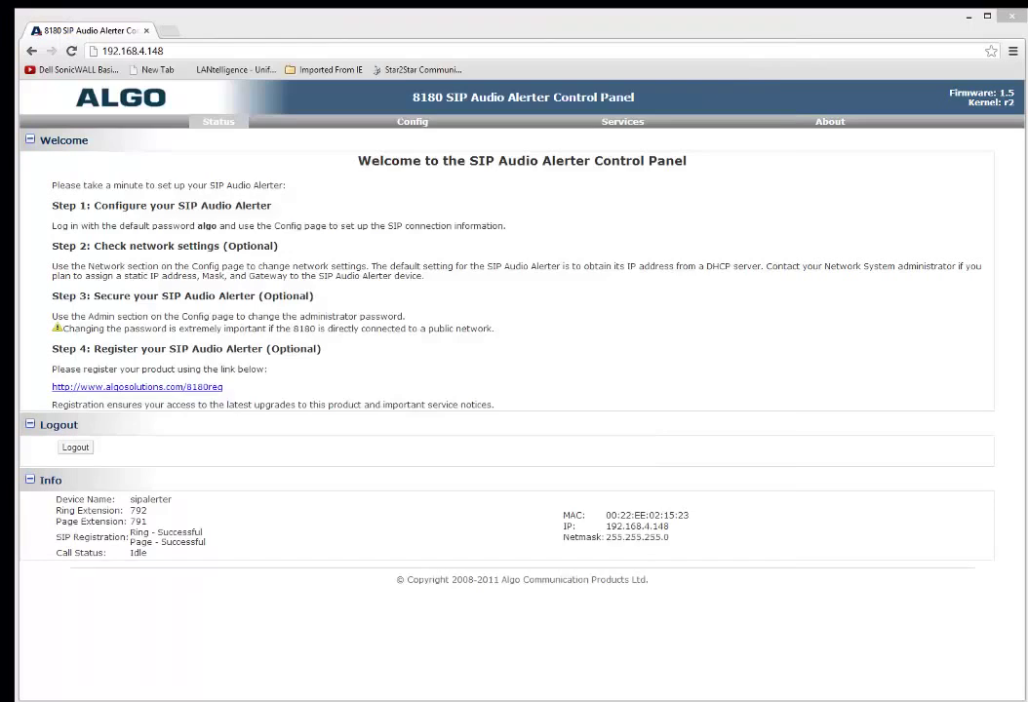
# Open the Paging user (extension 791) under Individual Users in ShoreTel Director, then minimize Director
pyautogui.hotkey('alt', 'Tab')
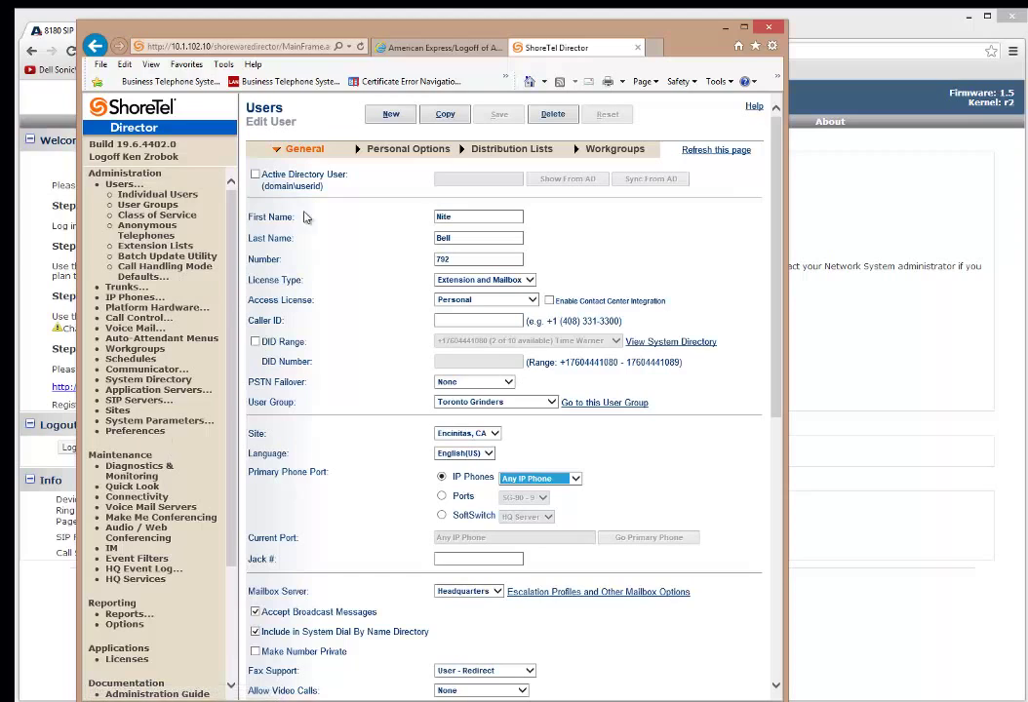
pyautogui.click(158, 203)
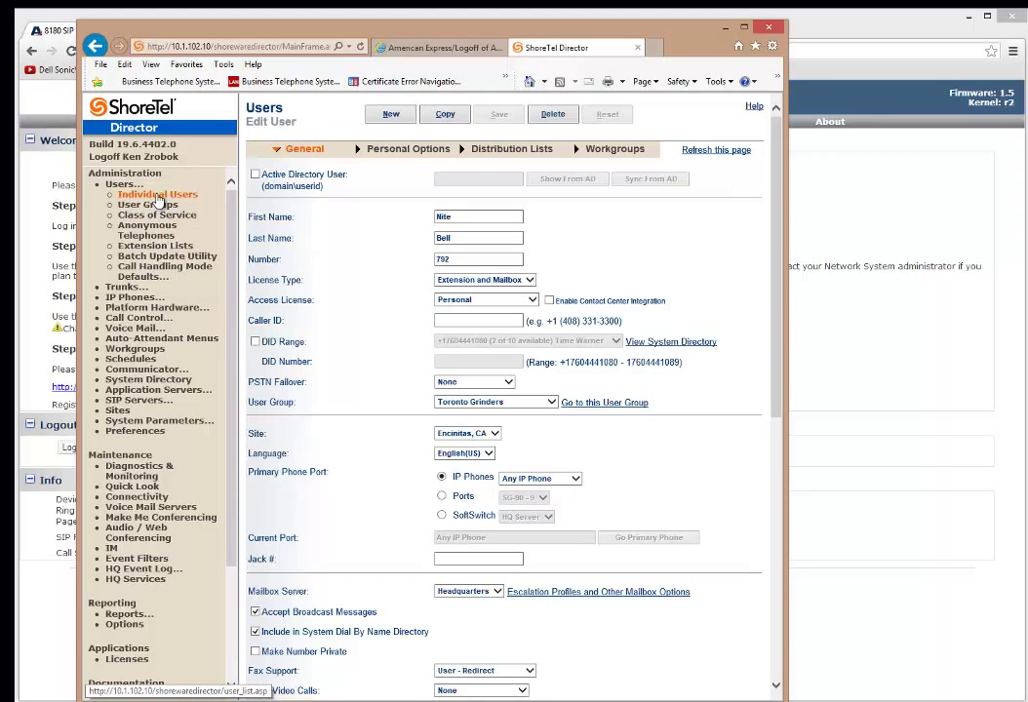
pyautogui.click(159, 195)
pyautogui.scroll(-5, 613, 520)
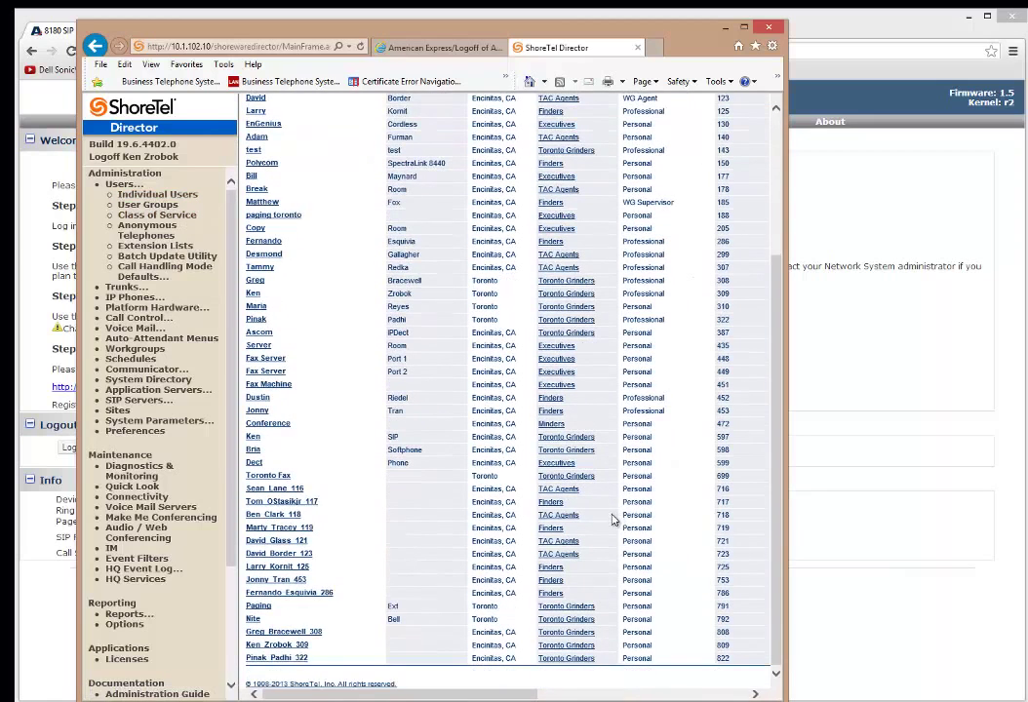
pyautogui.click(290, 603)
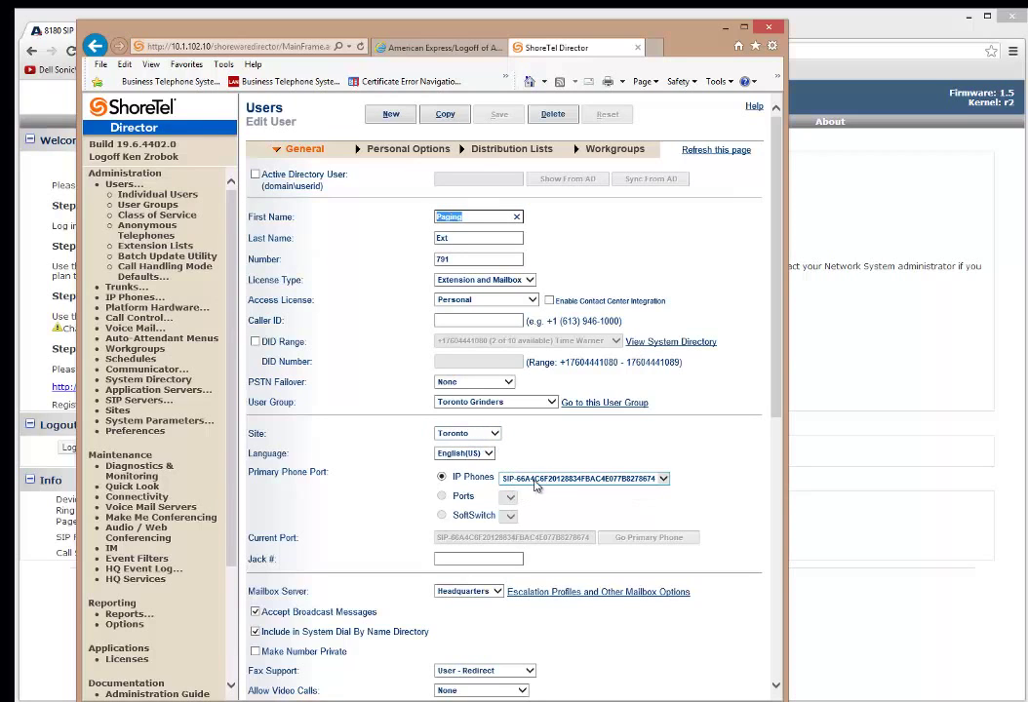
pyautogui.click(727, 29)
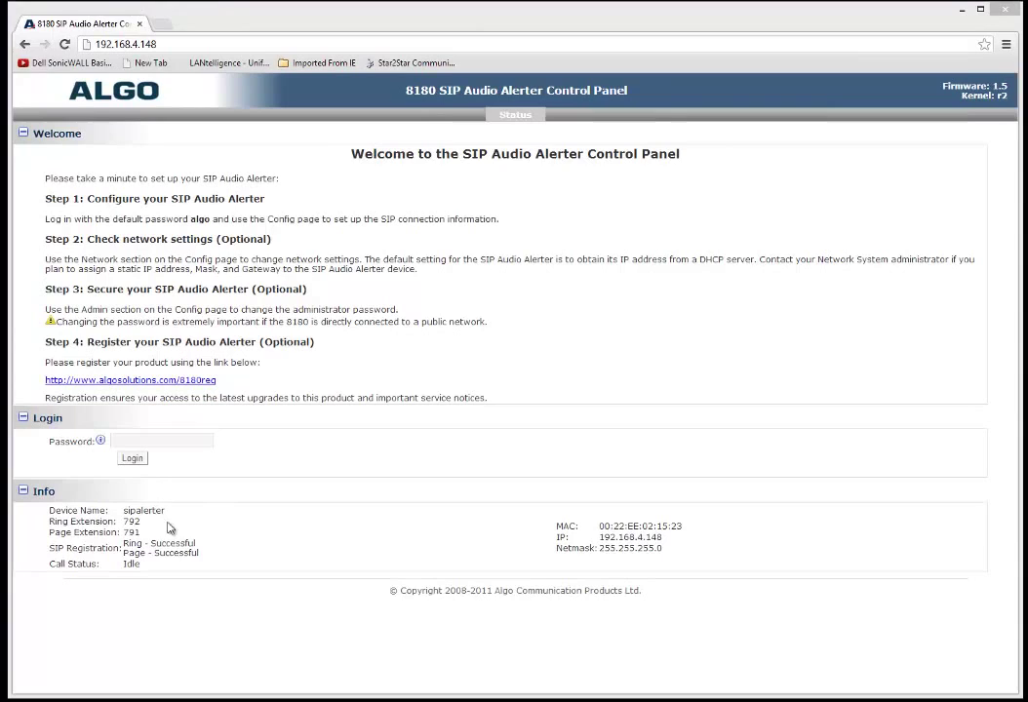
pyautogui.moveTo(200, 567); pyautogui.dragTo(181, 541)
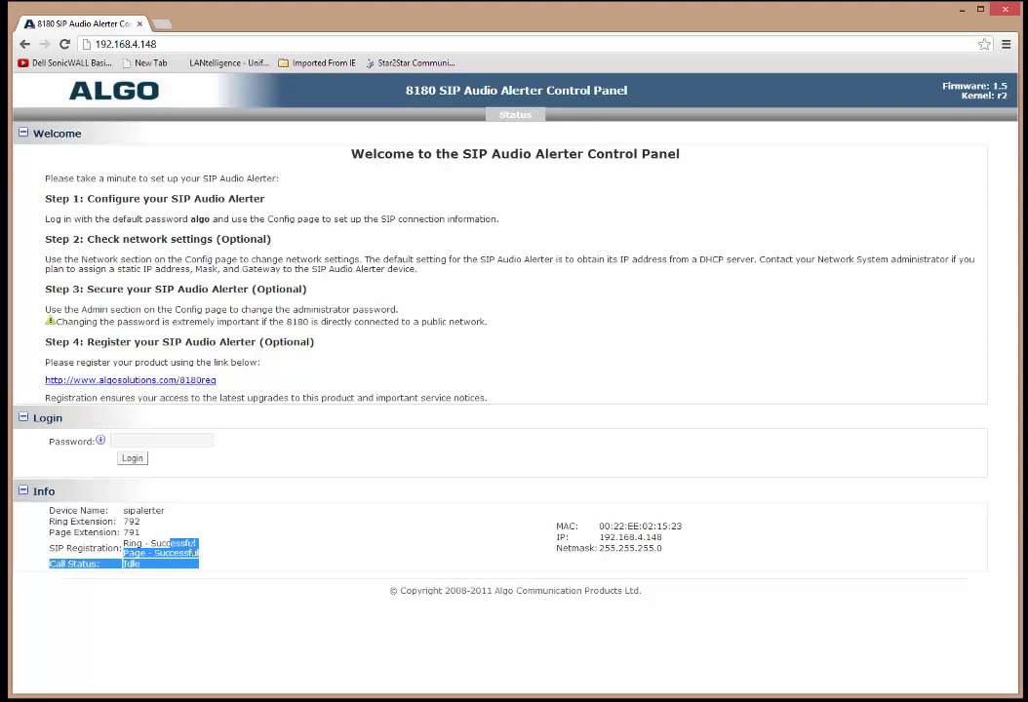
pyautogui.click(157, 553)
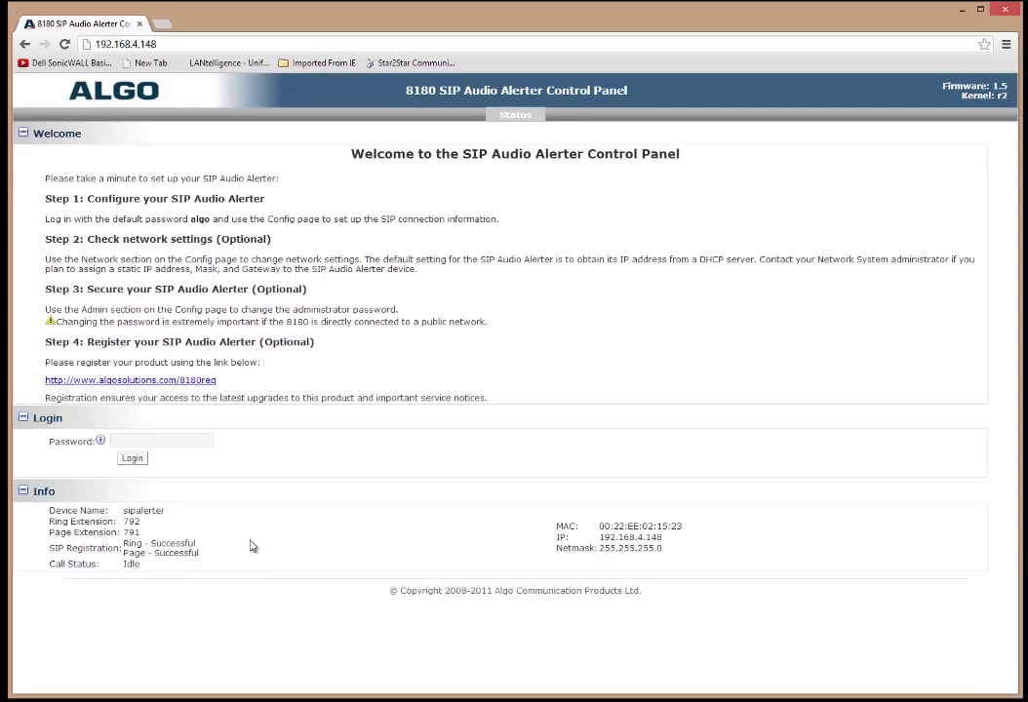